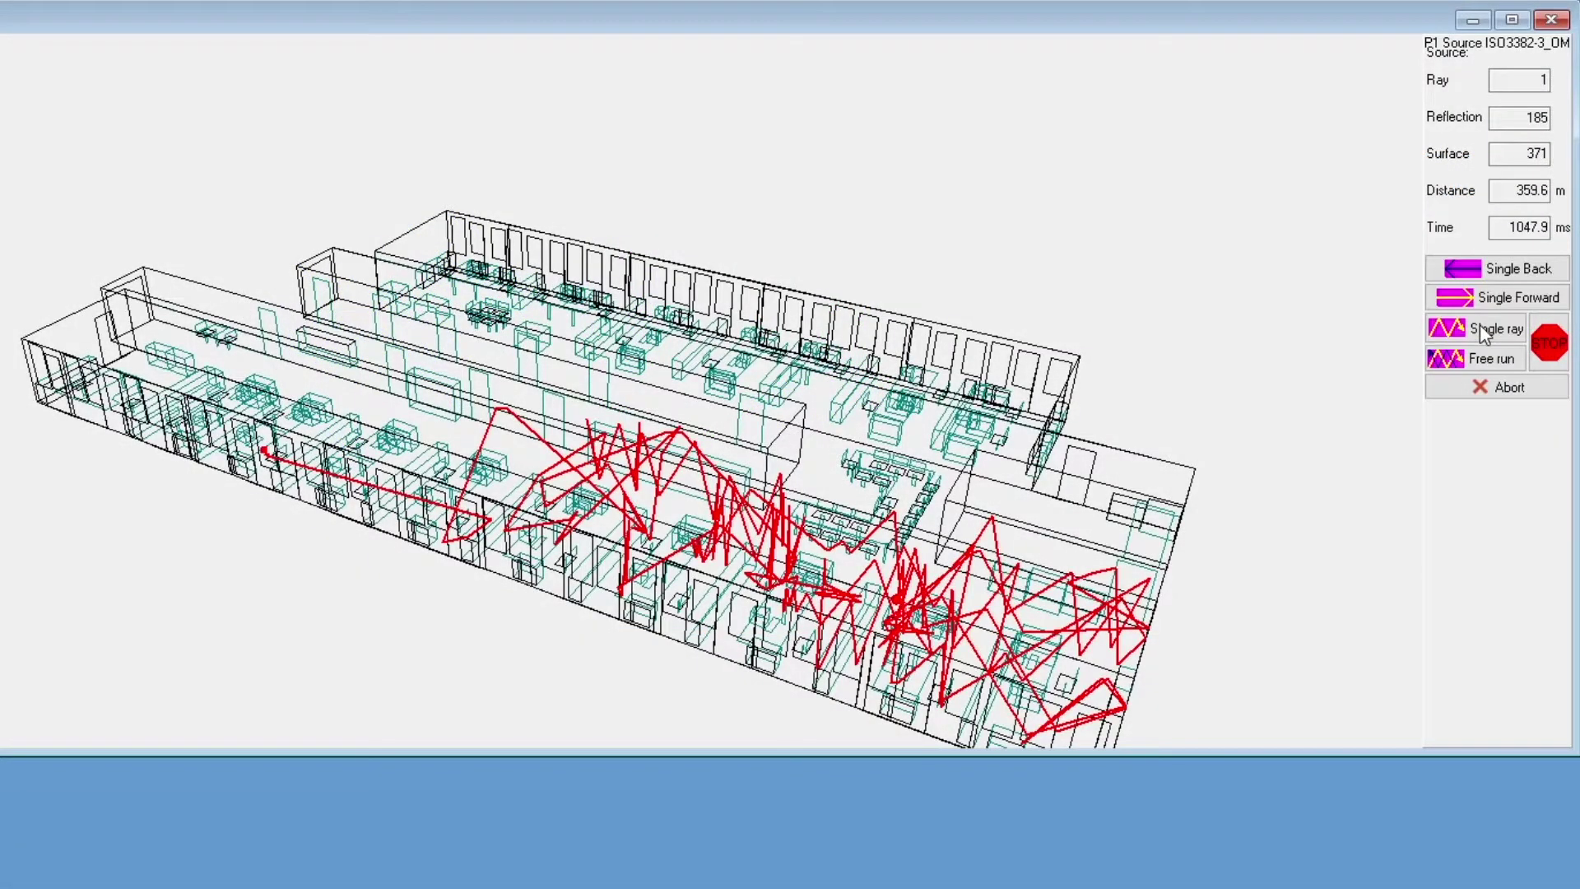
# Step: Trace single rays one at a time through the office model up to ray 11
pyautogui.click(1480, 325)
pyautogui.click(1479, 324)
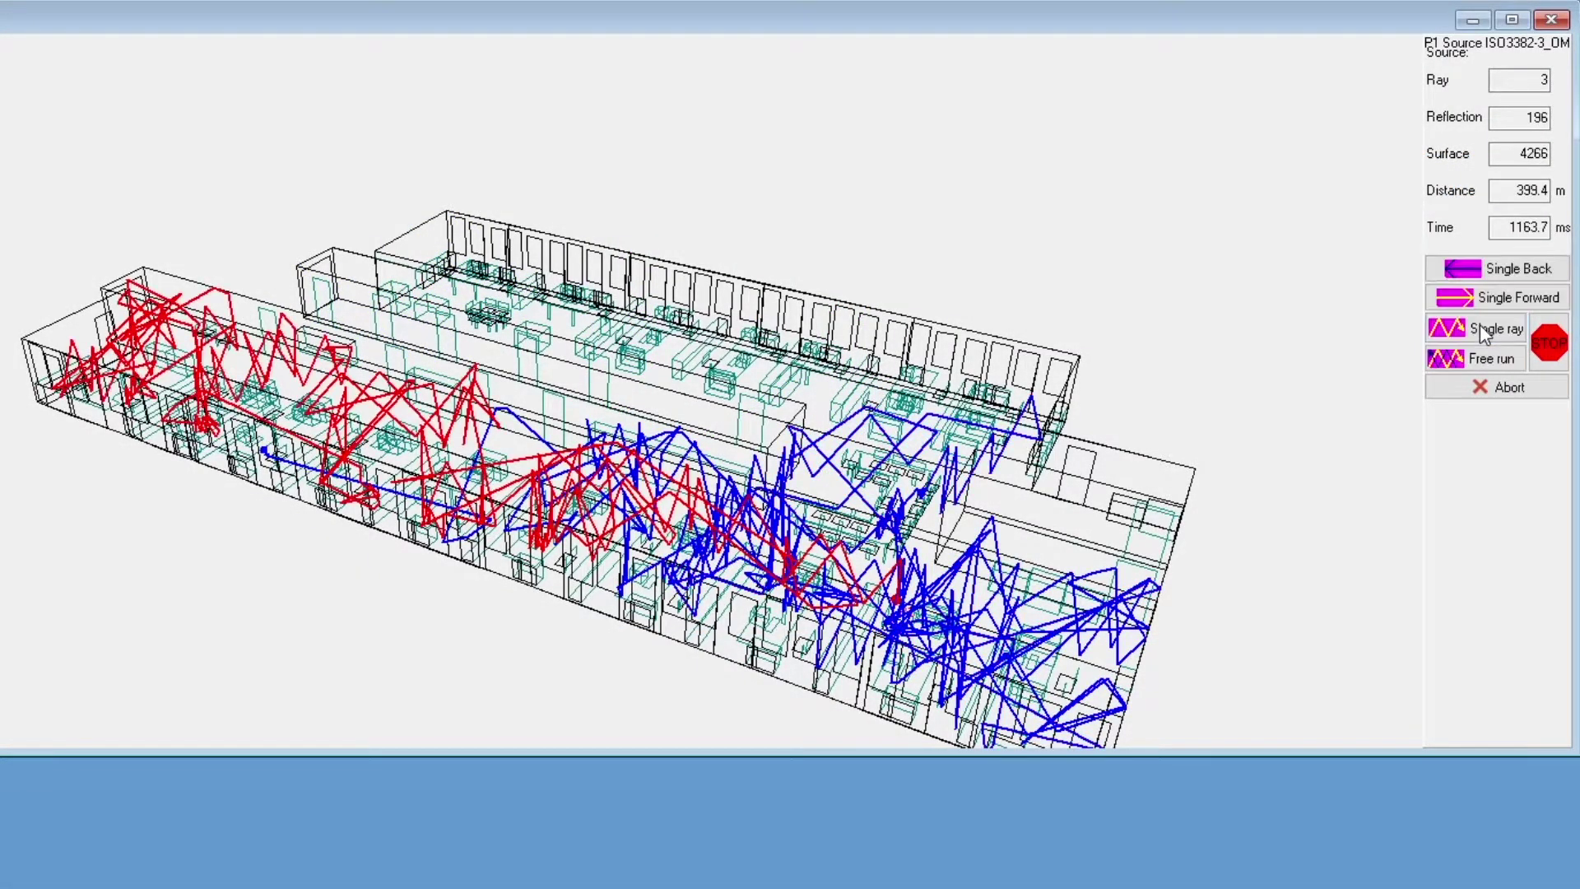
pyautogui.click(1479, 324)
pyautogui.click(1480, 324)
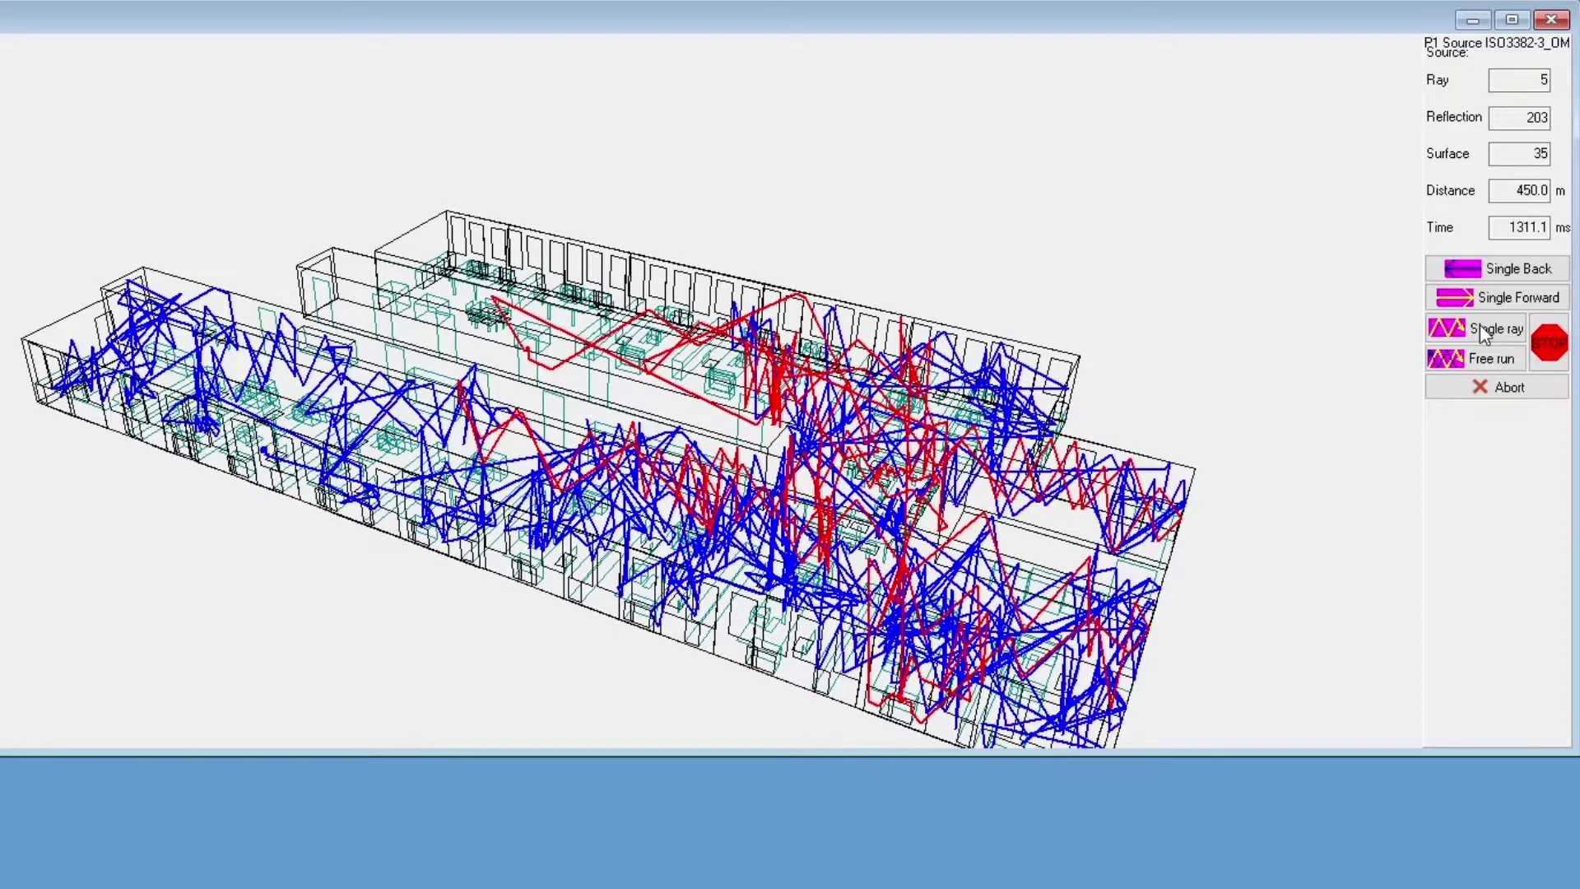
pyautogui.click(1479, 327)
pyautogui.click(1479, 328)
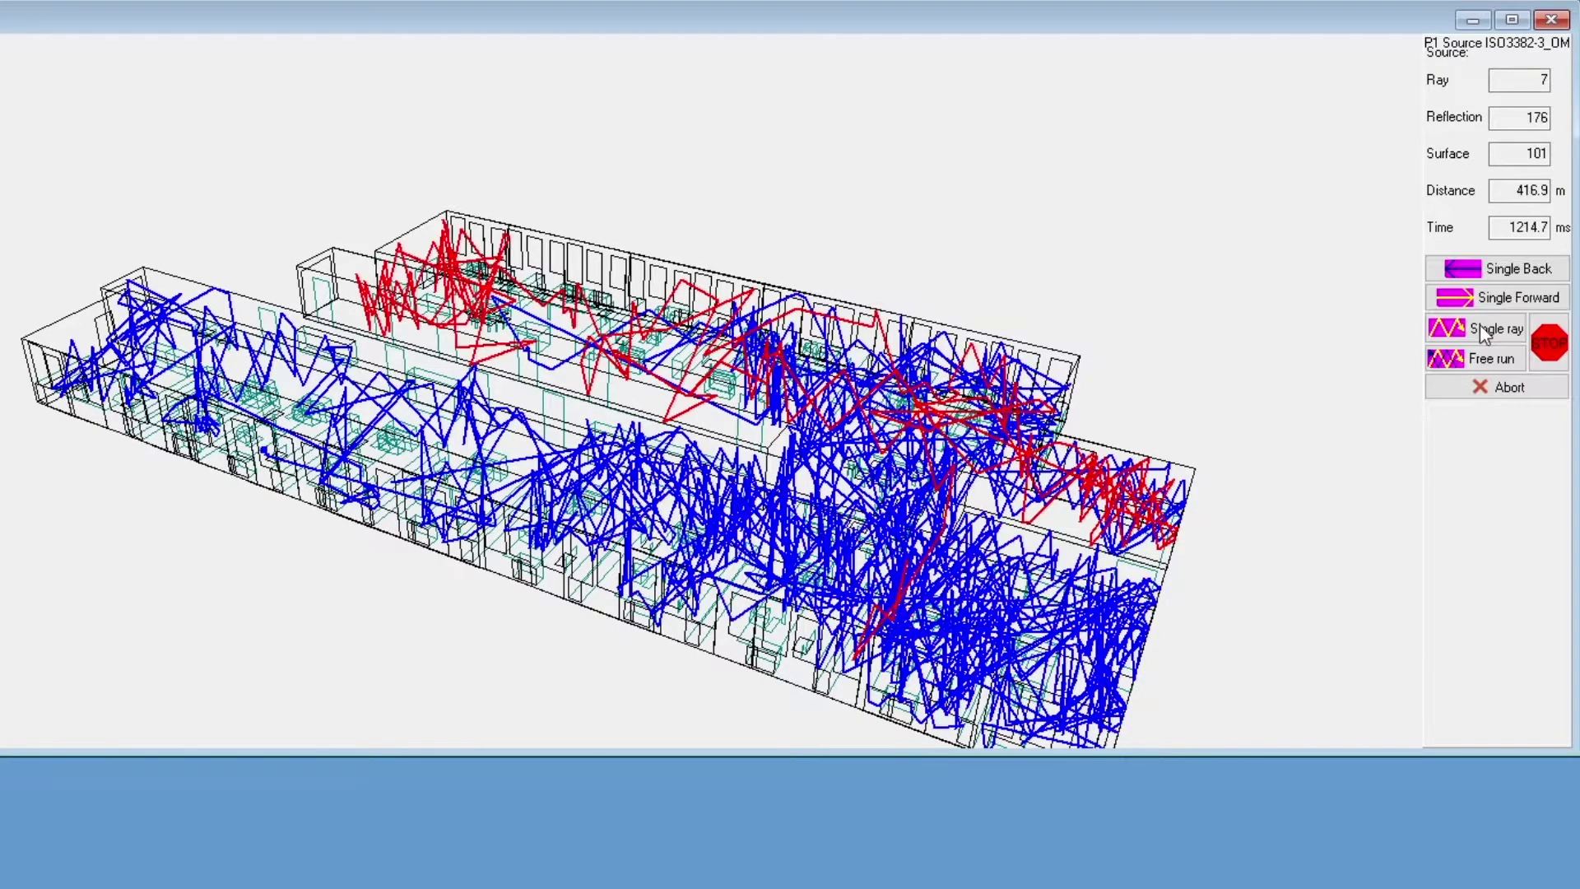
pyautogui.click(1479, 328)
pyautogui.click(1480, 328)
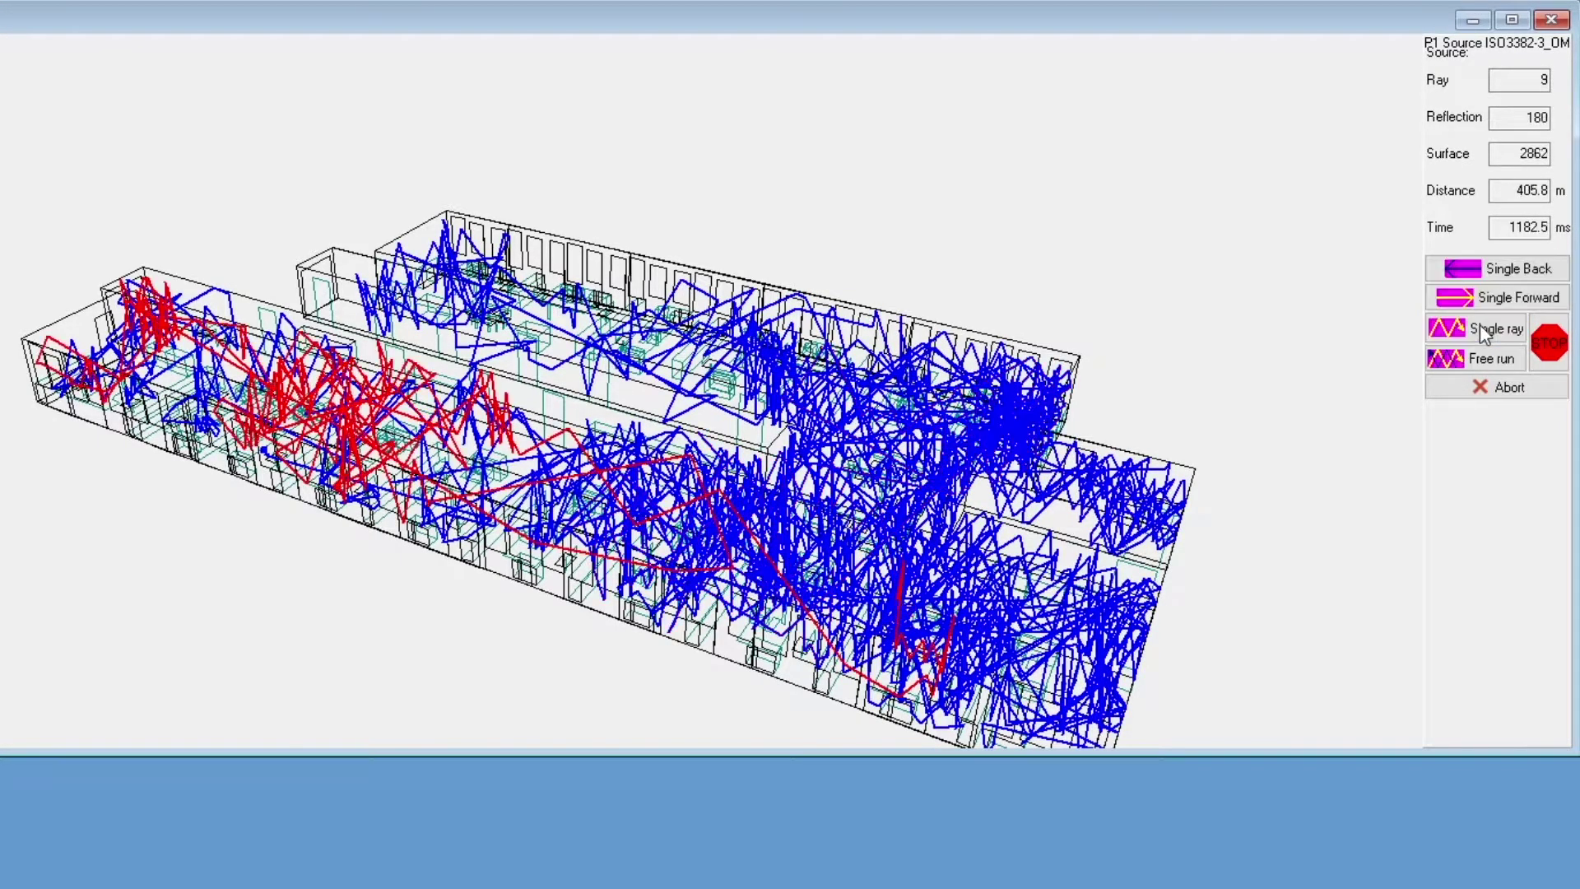
pyautogui.click(1479, 328)
pyautogui.click(1479, 327)
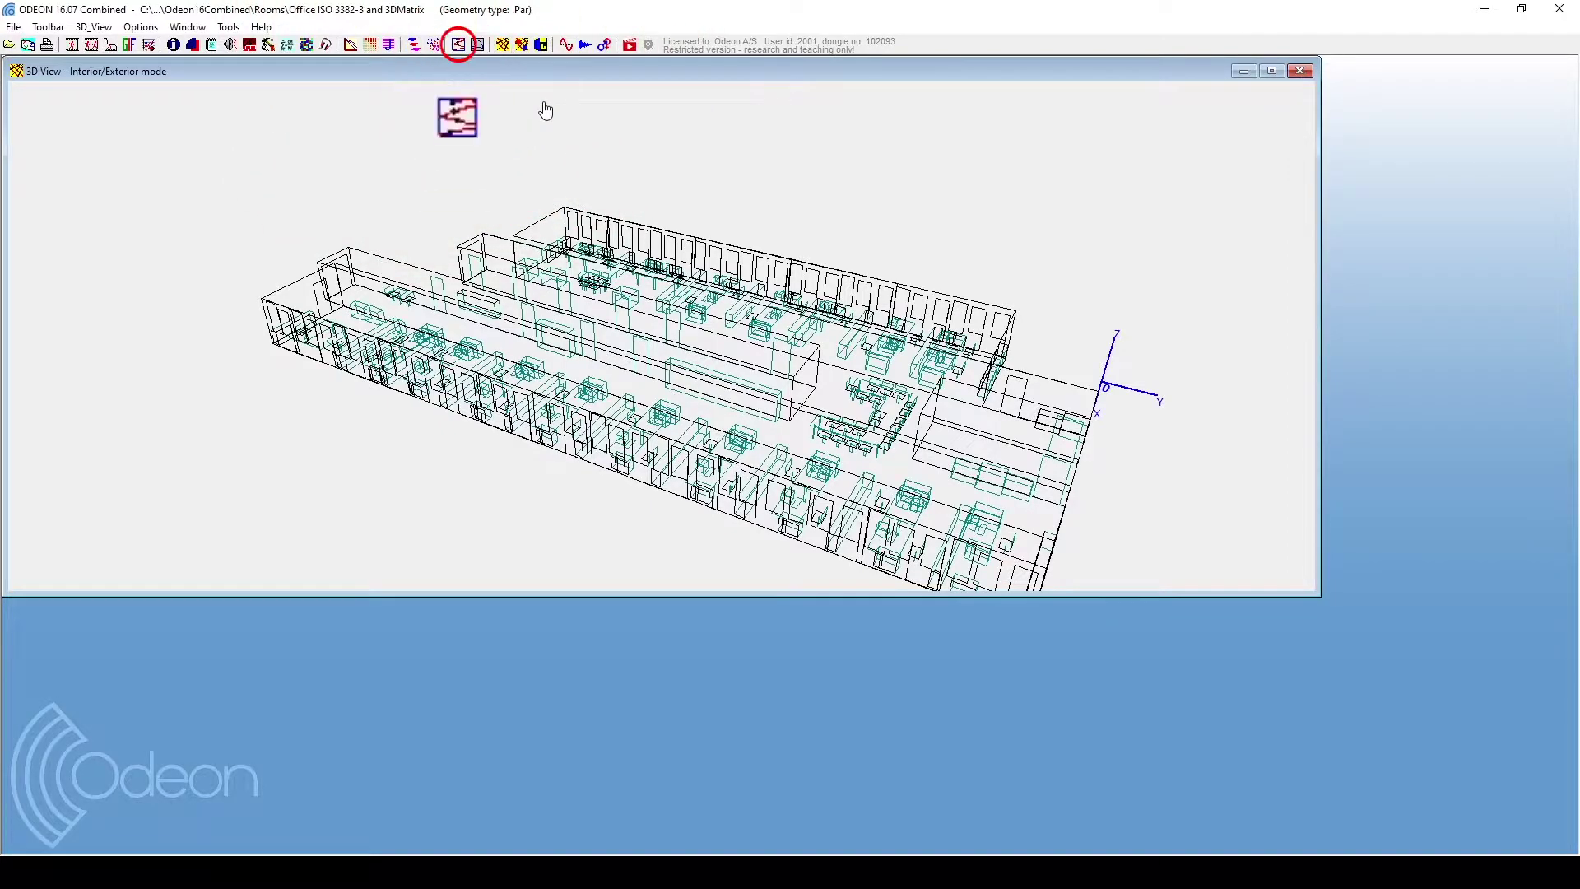
# Step: Open the 3D Investigate Rays settings and keep P1 Source with 6000 rays
pyautogui.click(459, 46)
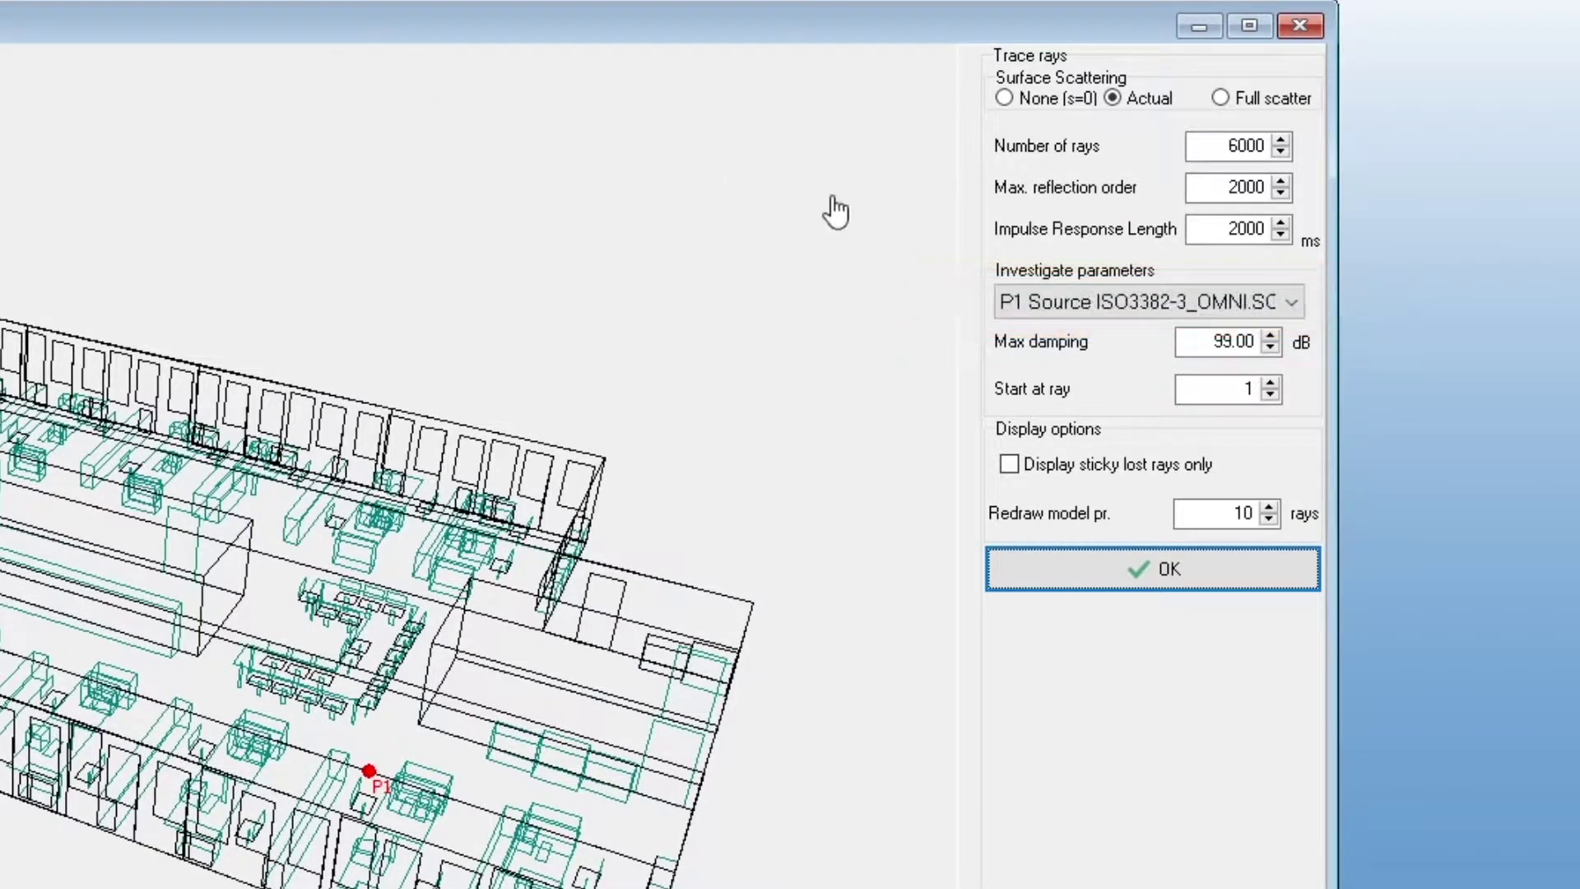
pyautogui.click(1094, 302)
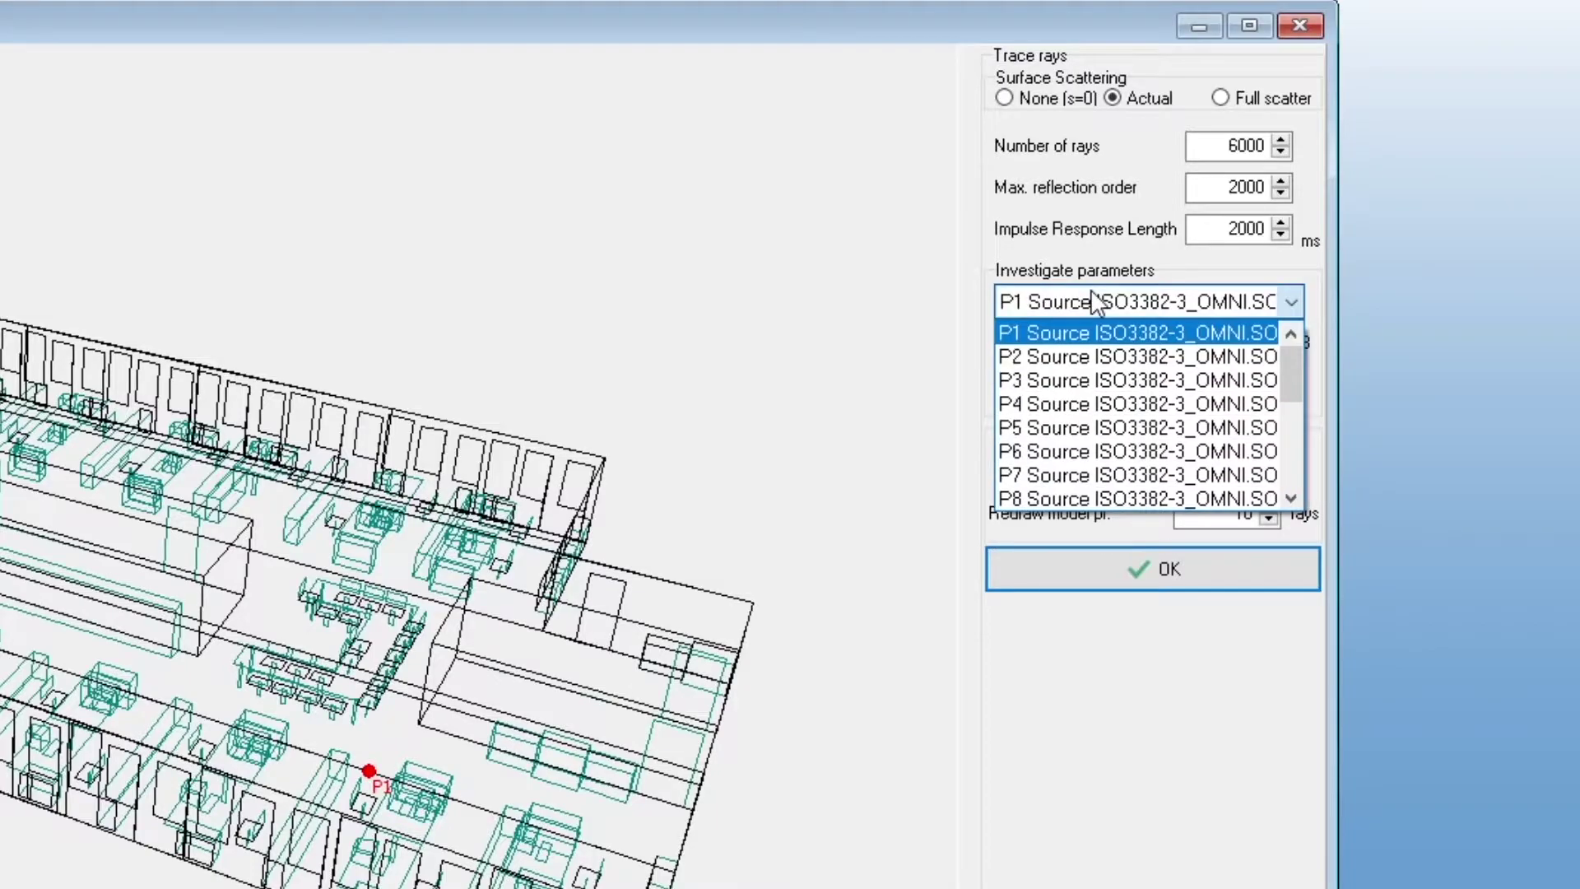
pyautogui.click(1094, 302)
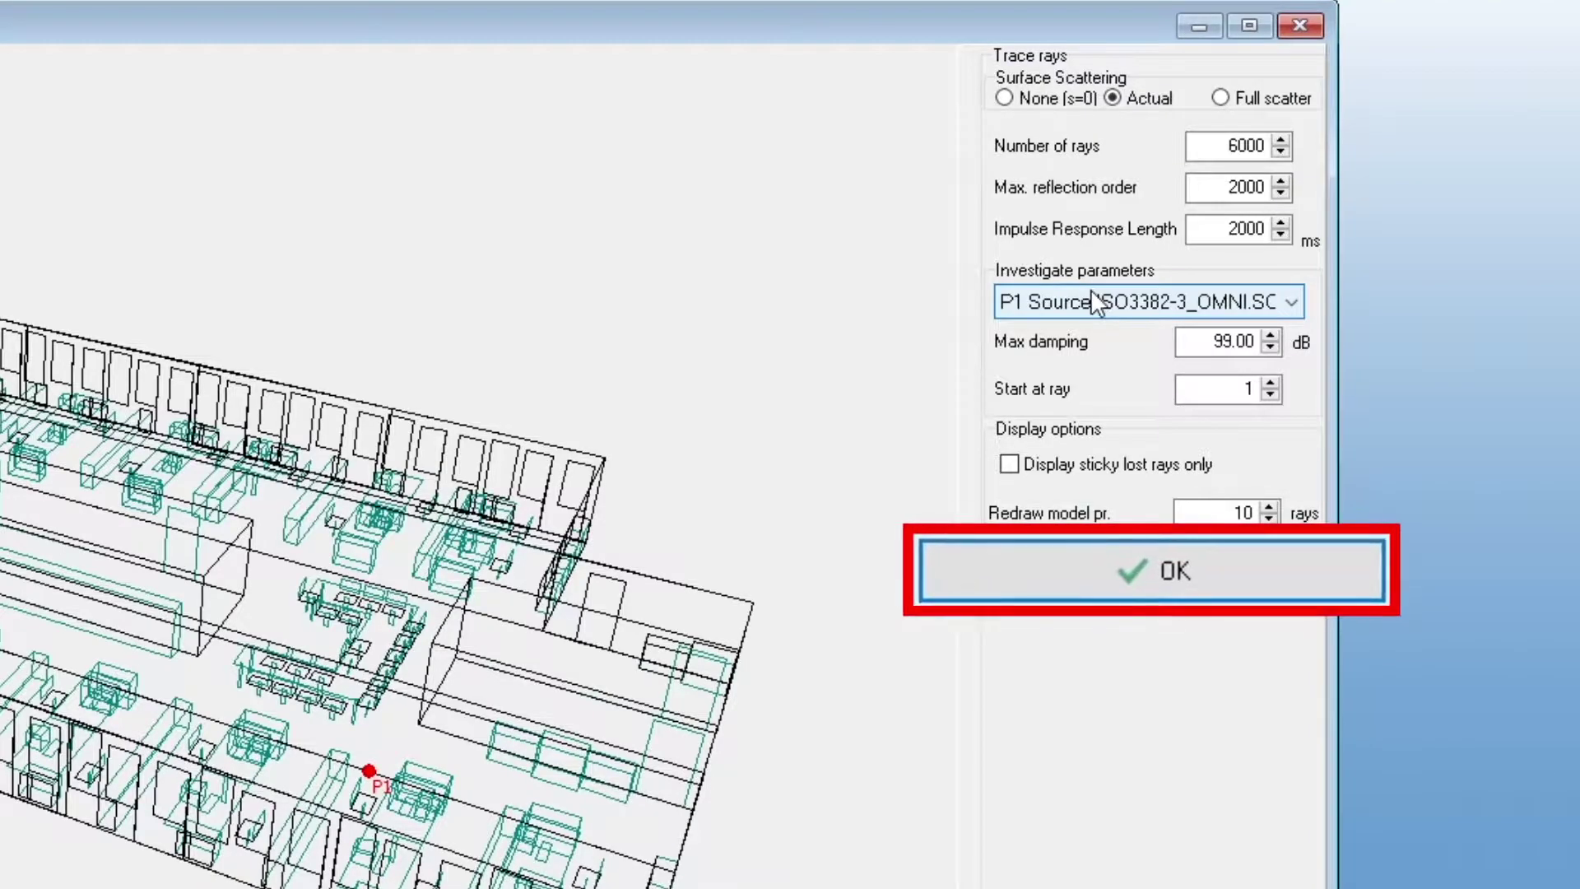
# Step: Start investigating ray 1 from P1 and advance it six reflections
pyautogui.click(1129, 568)
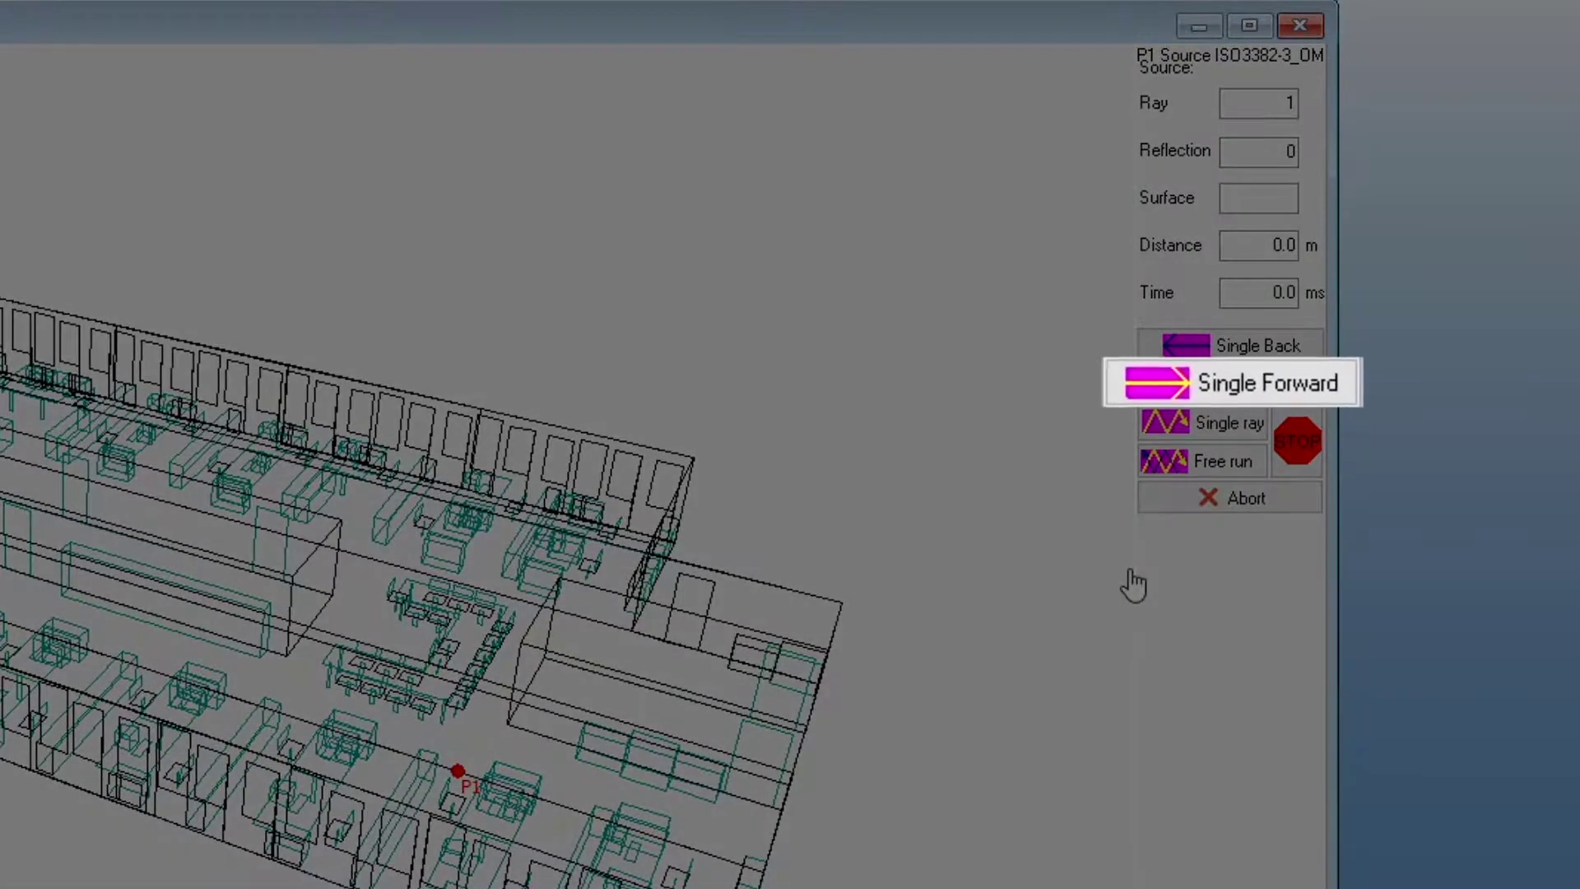
pyautogui.click(1252, 377)
pyautogui.click(1251, 378)
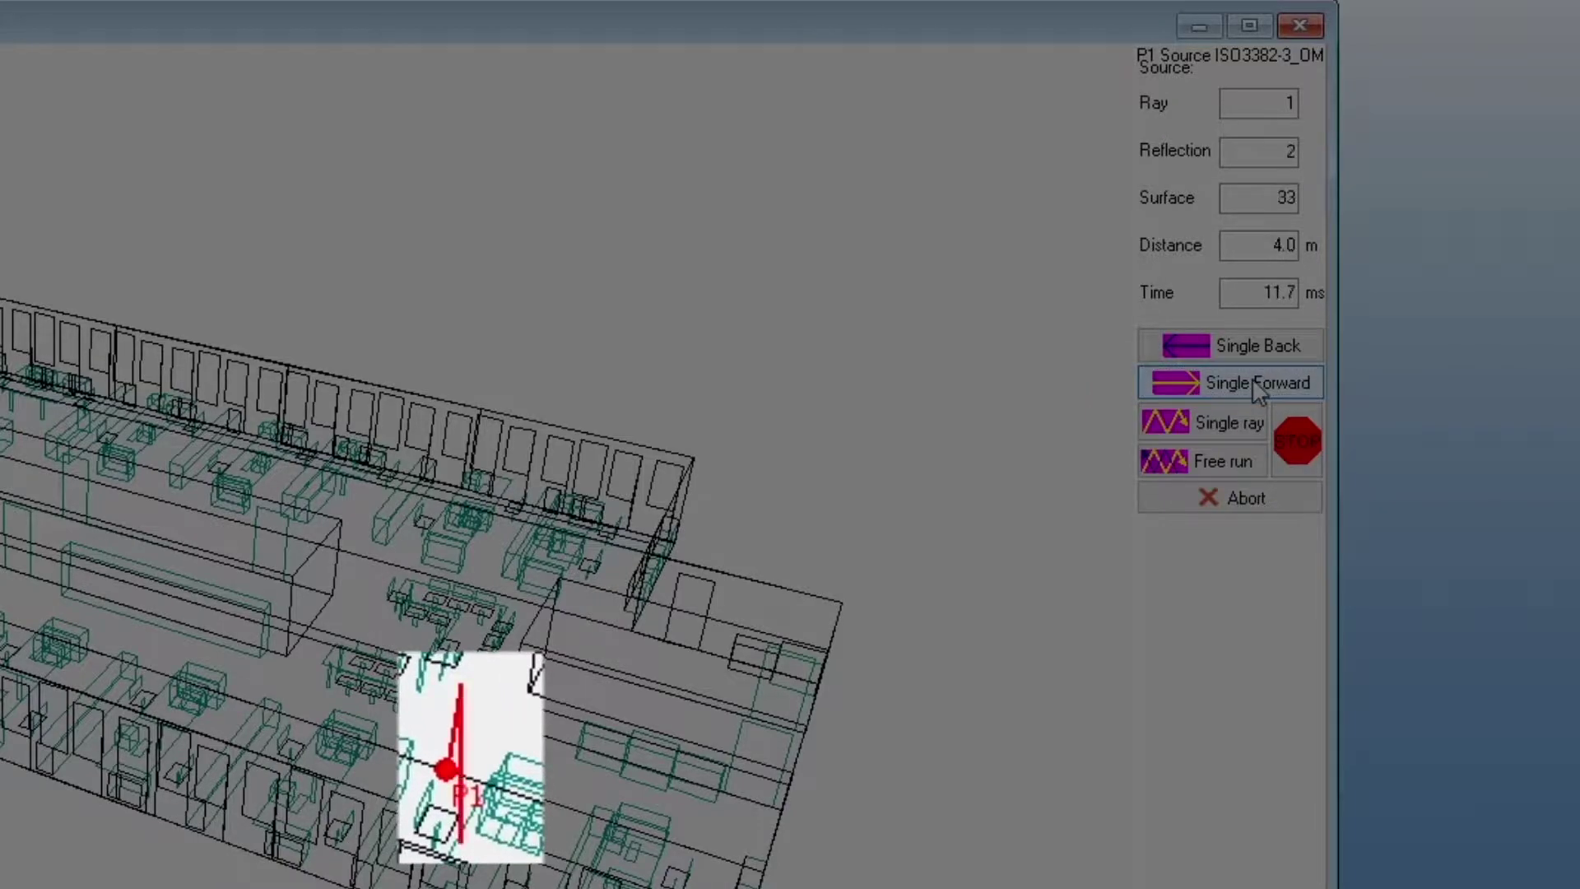
pyautogui.click(1252, 378)
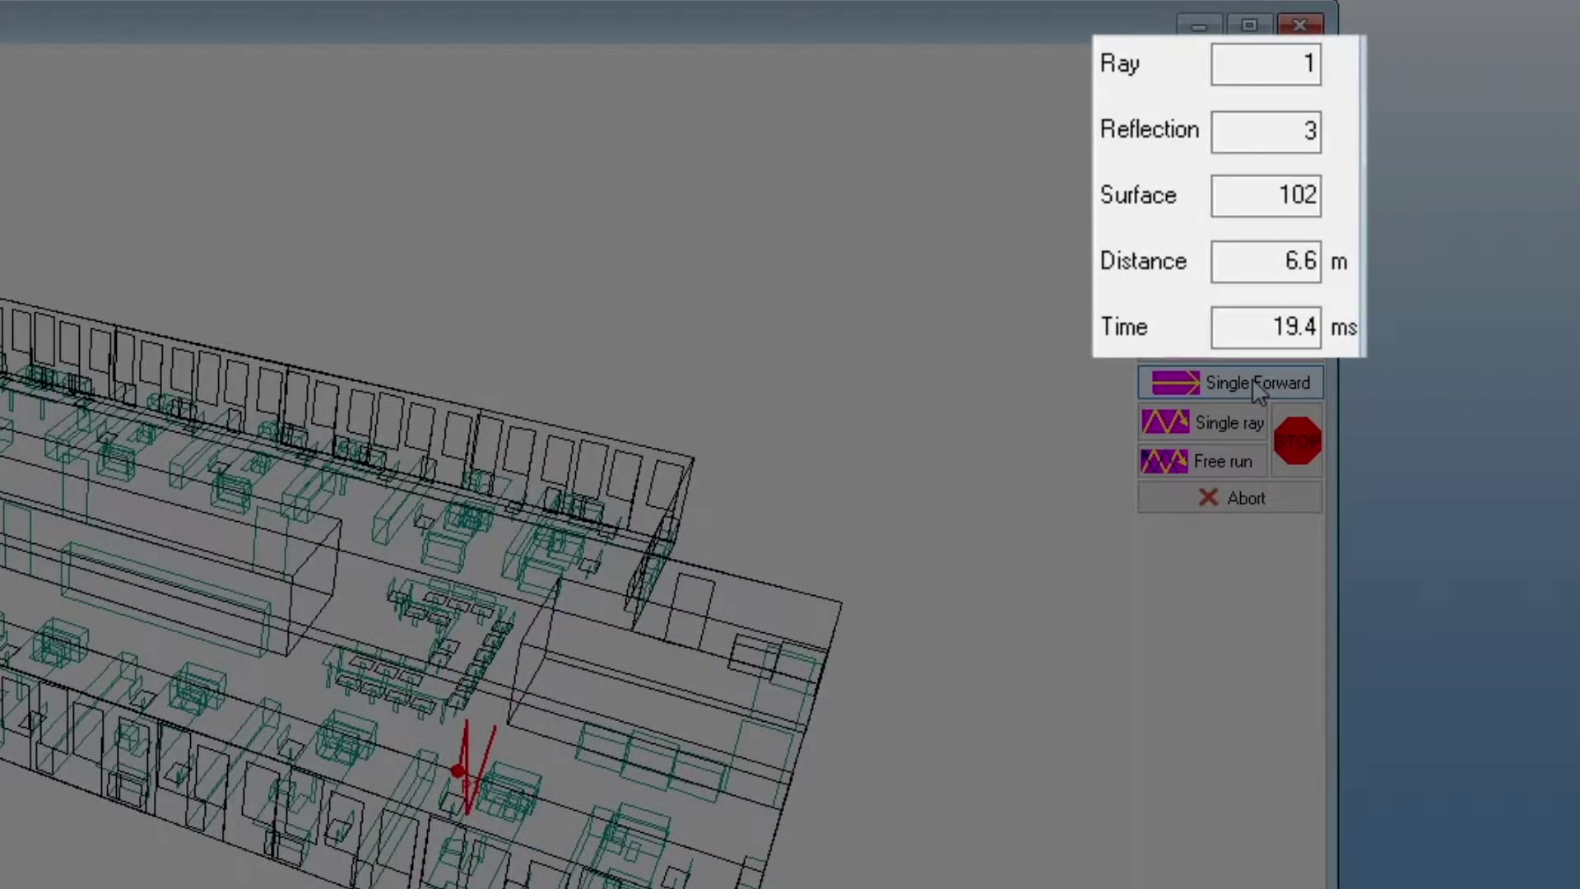
pyautogui.click(1251, 377)
pyautogui.click(1251, 377)
pyautogui.click(1252, 378)
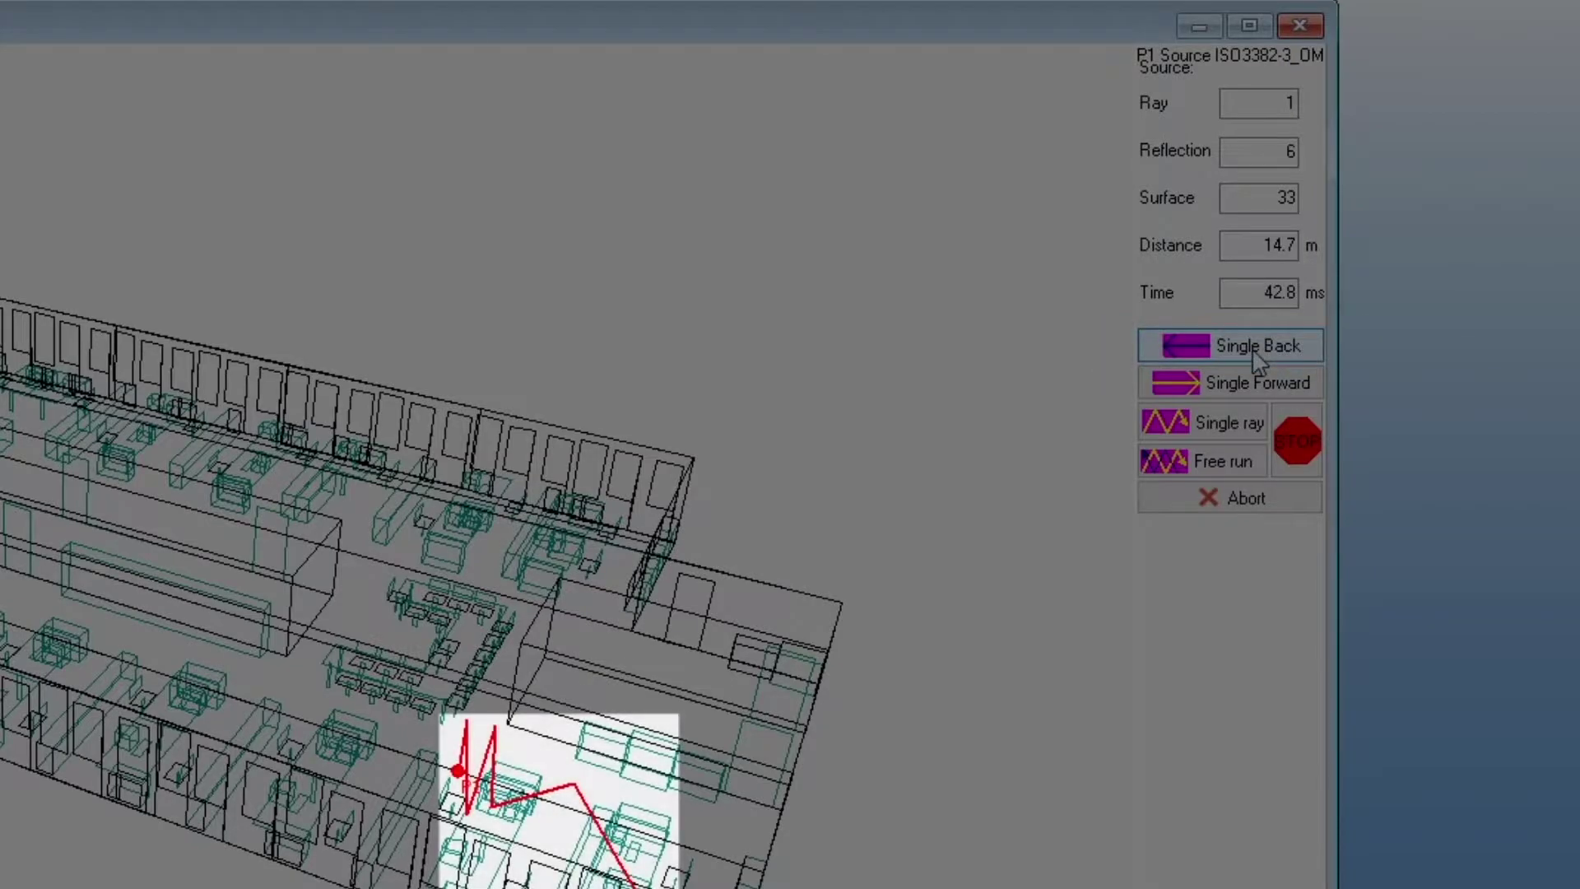
# Step: Step ray 1 back four reflections to reflection 2 at 4.1 m and 11.9 ms
pyautogui.click(1254, 354)
pyautogui.click(1254, 354)
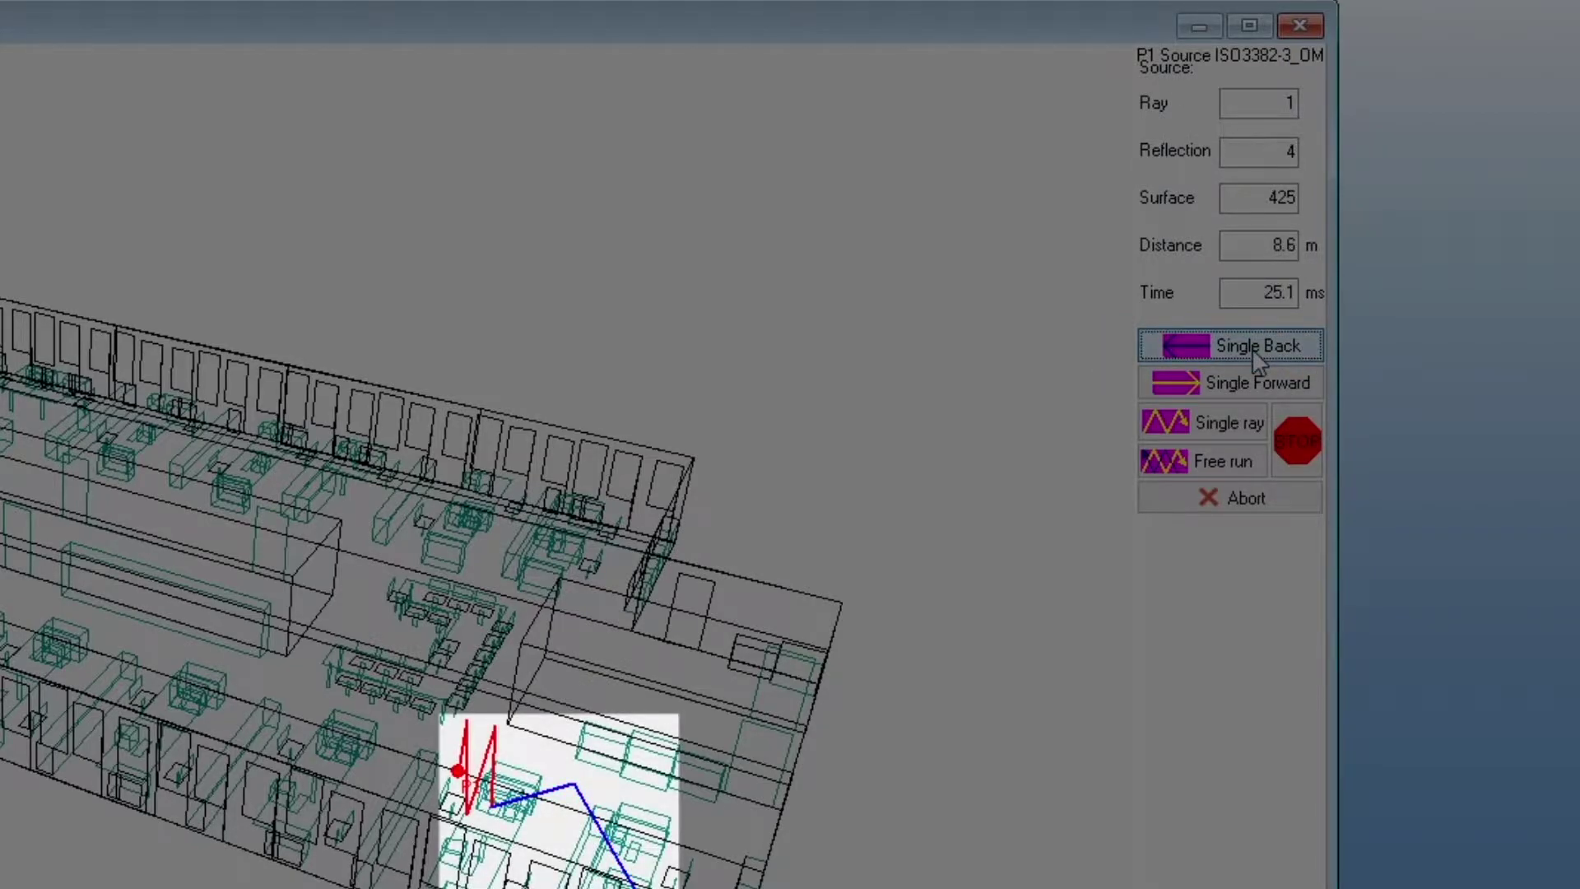
pyautogui.click(1254, 354)
pyautogui.click(1253, 354)
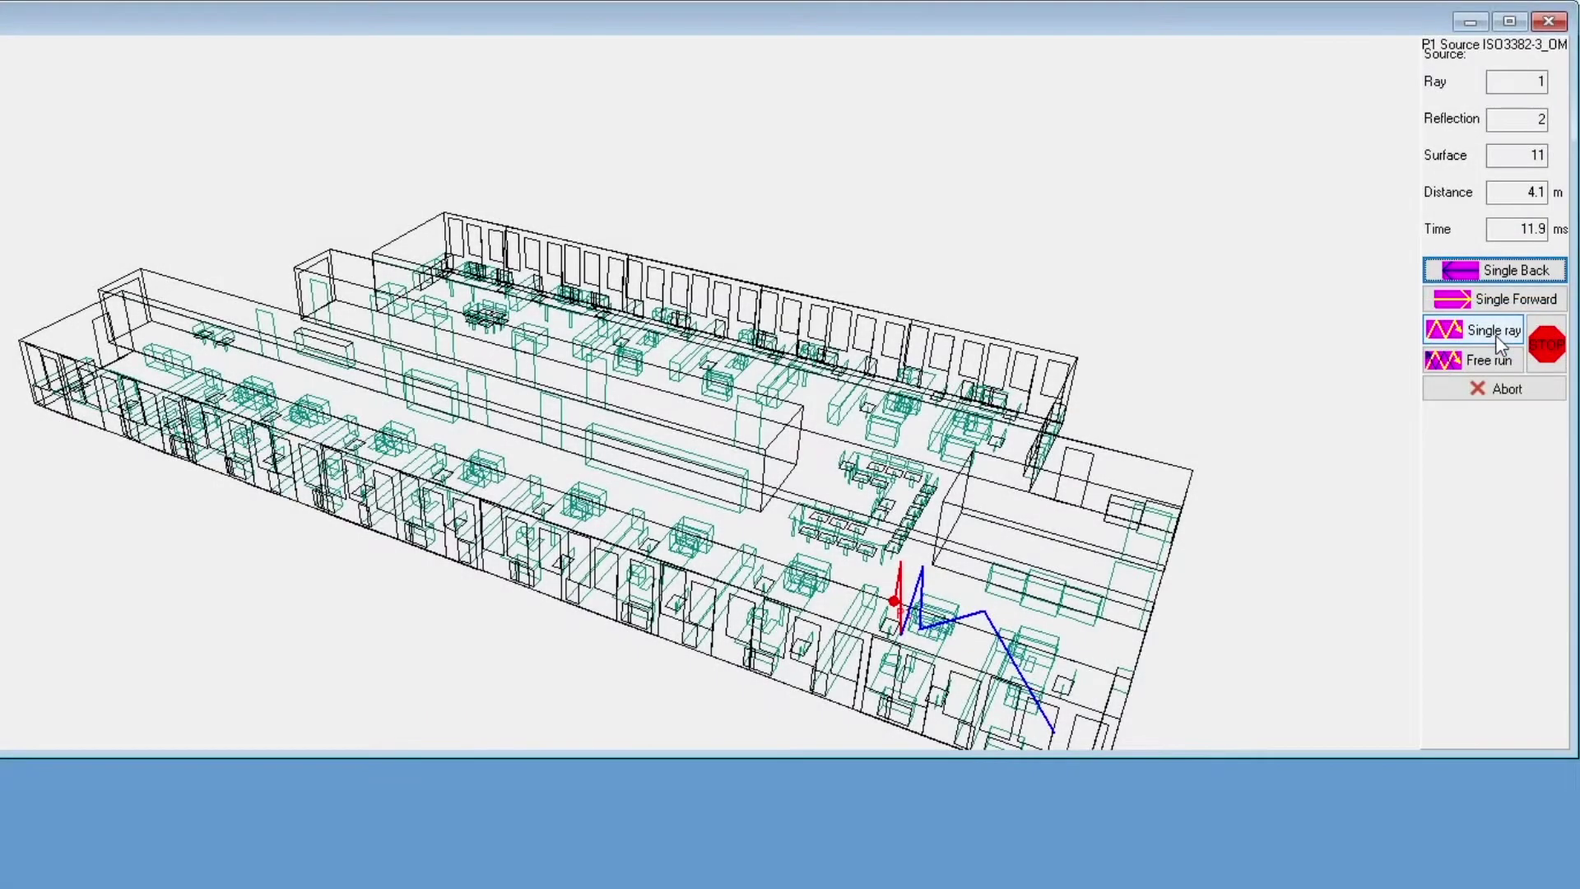
# Step: Trace three complete rays individually, then free-run the trace to ray 59, pausing once
pyautogui.click(1496, 336)
pyautogui.click(1494, 334)
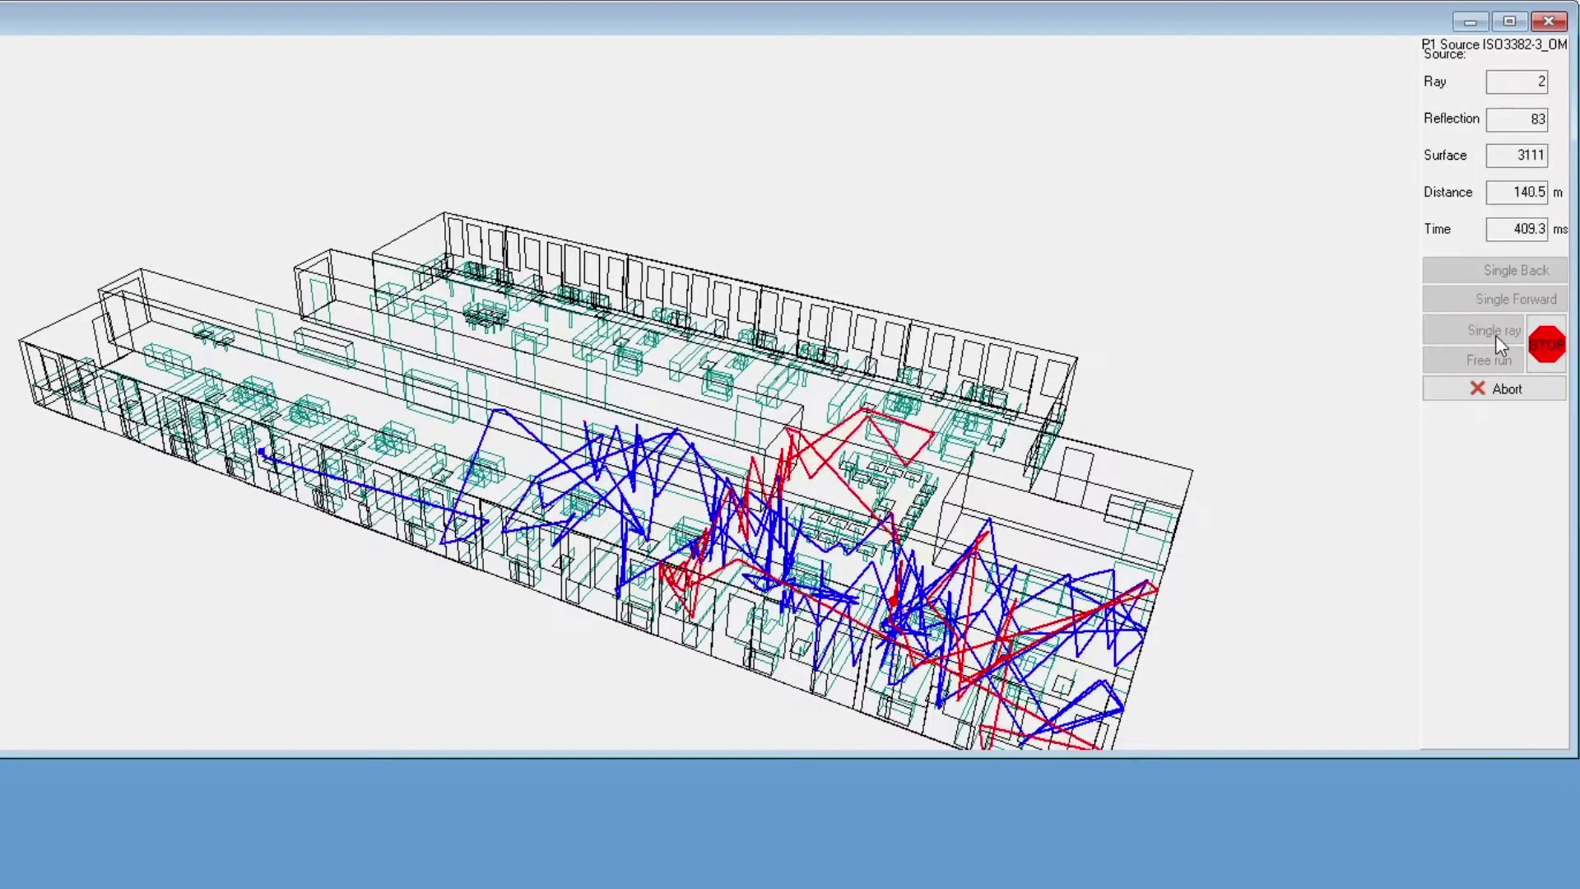
pyautogui.click(1494, 334)
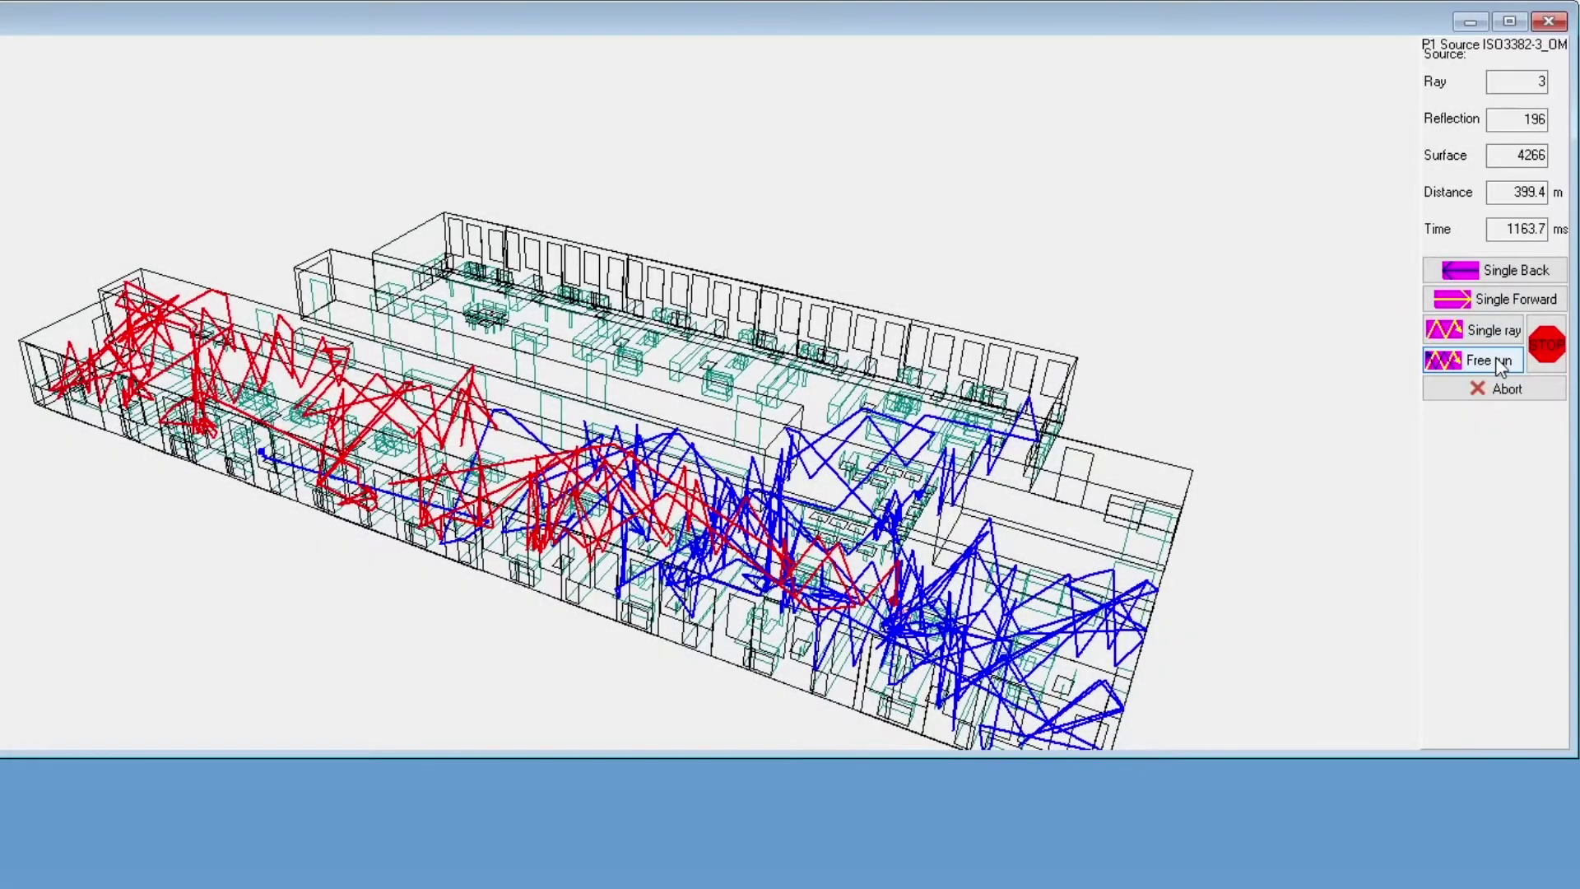
pyautogui.click(1500, 367)
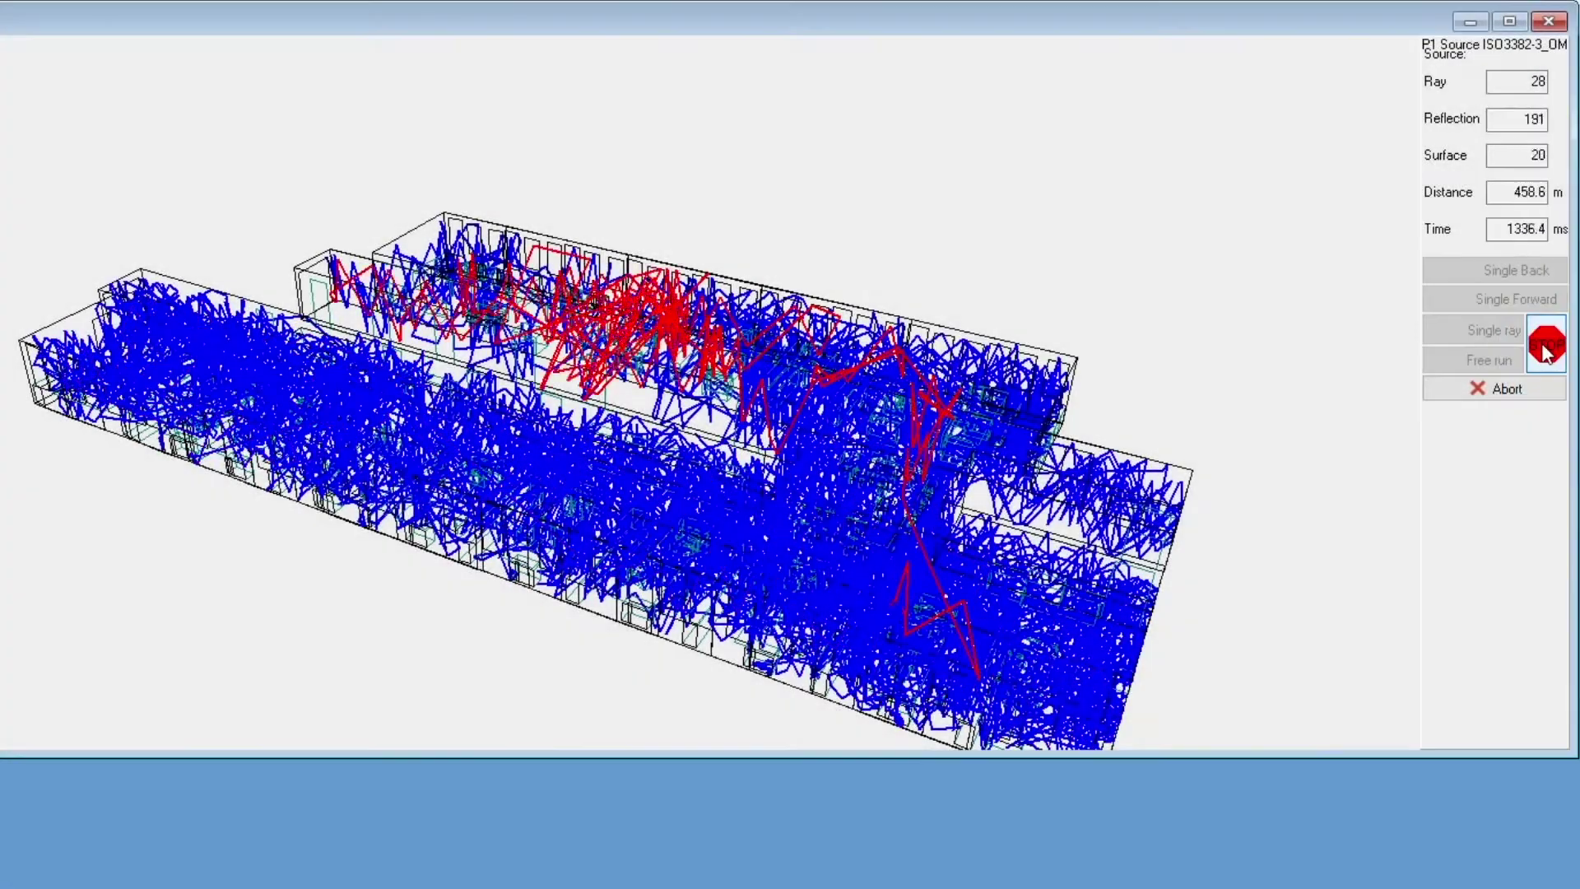
pyautogui.click(1546, 345)
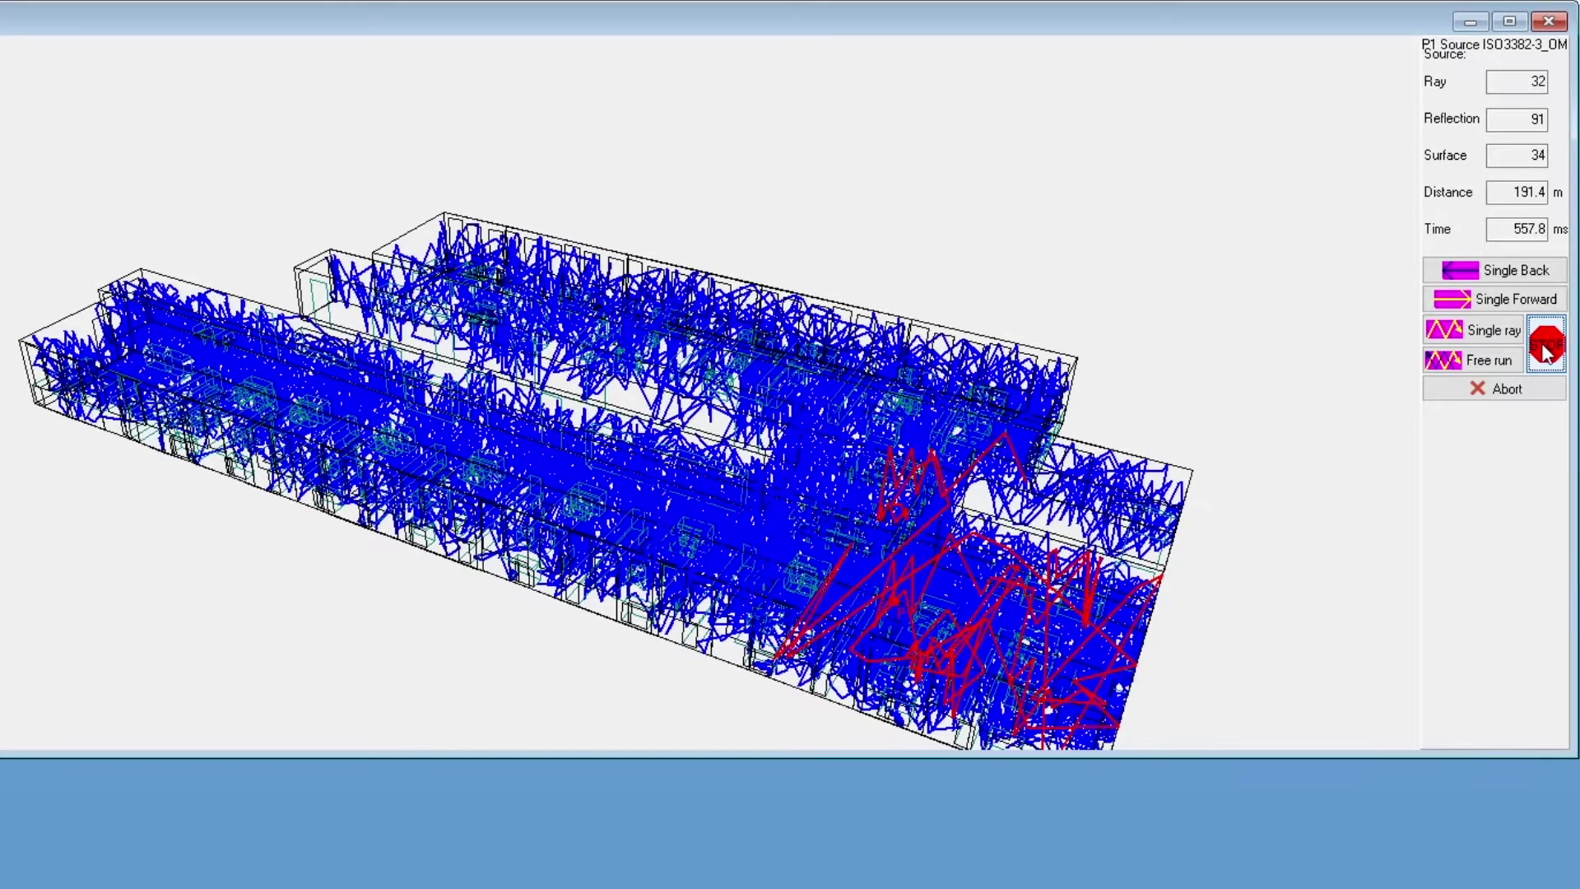
pyautogui.click(1494, 363)
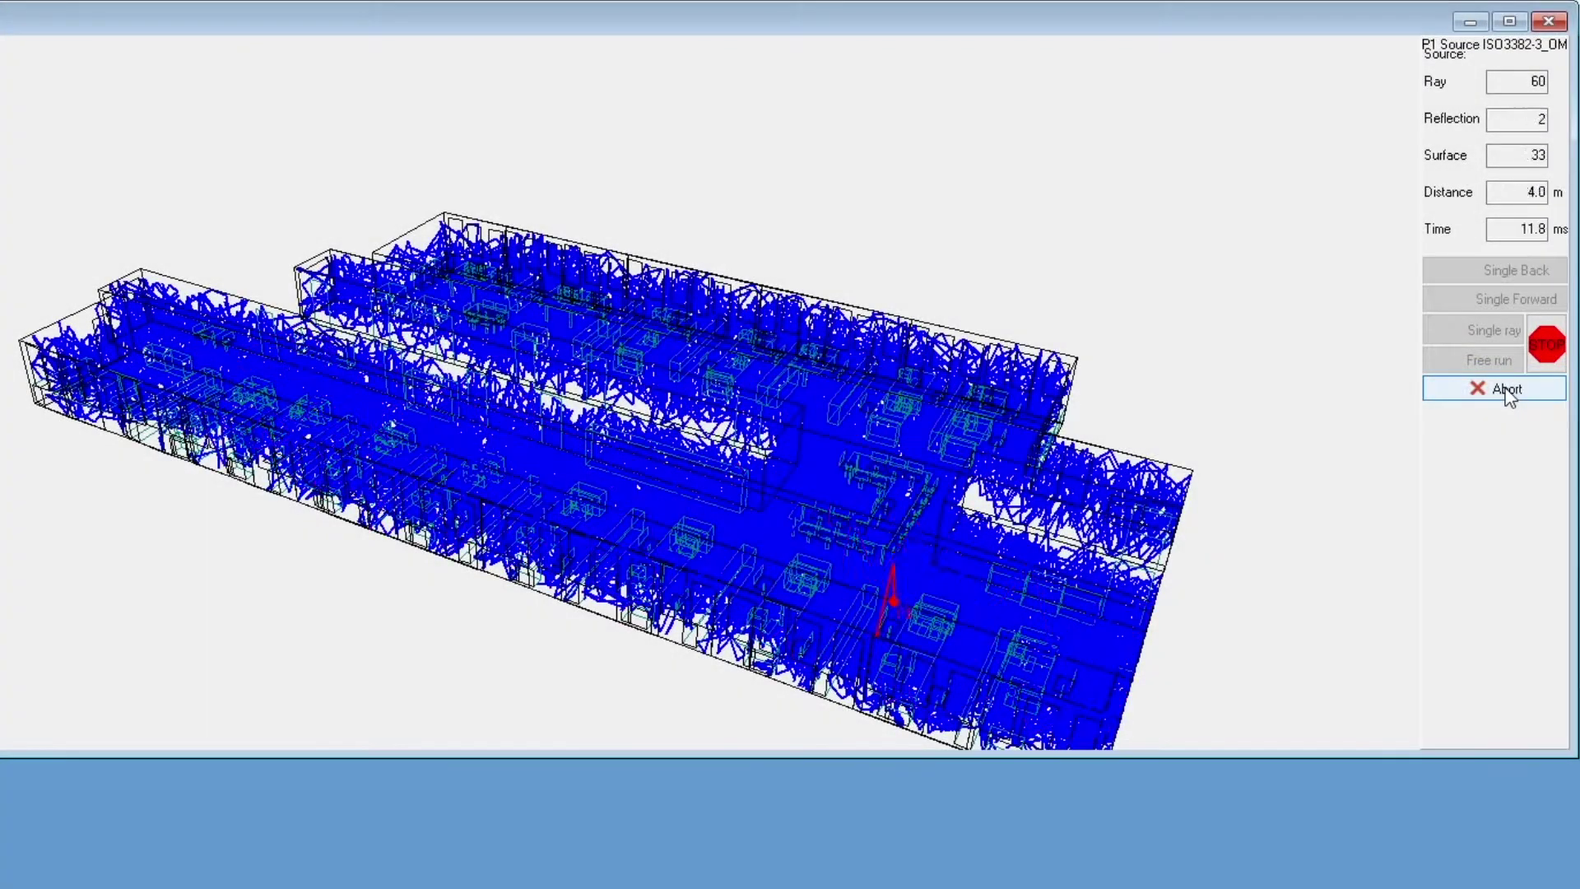
# Step: Abort the office model's ray investigation
pyautogui.click(1506, 390)
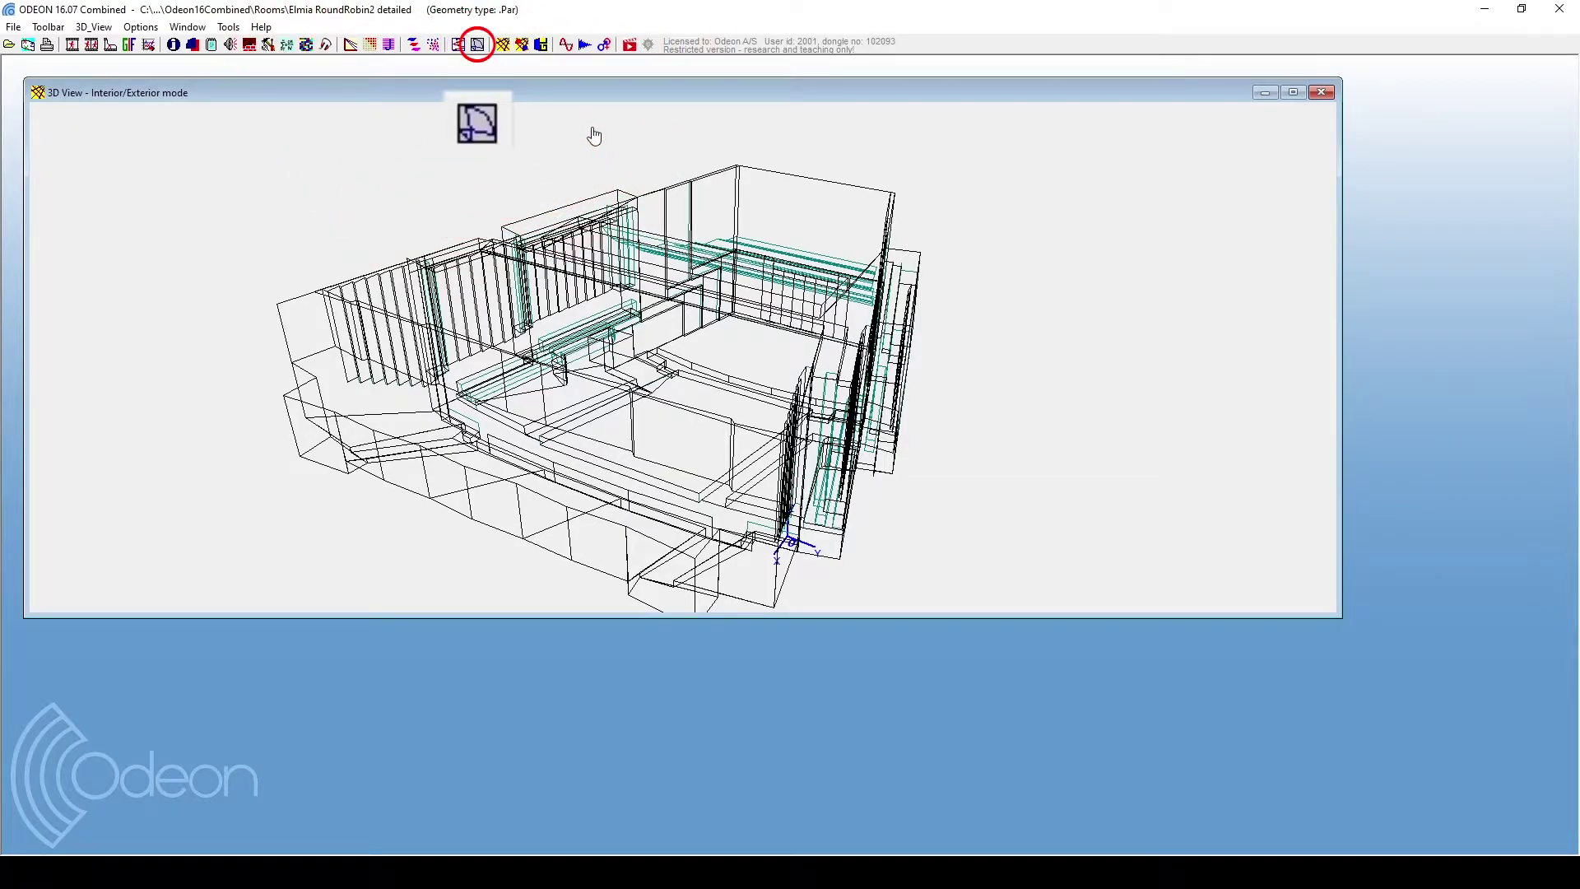
# Step: Run 3D Billiard, cycling surface scattering through None and Full scatter to Actual
pyautogui.click(477, 44)
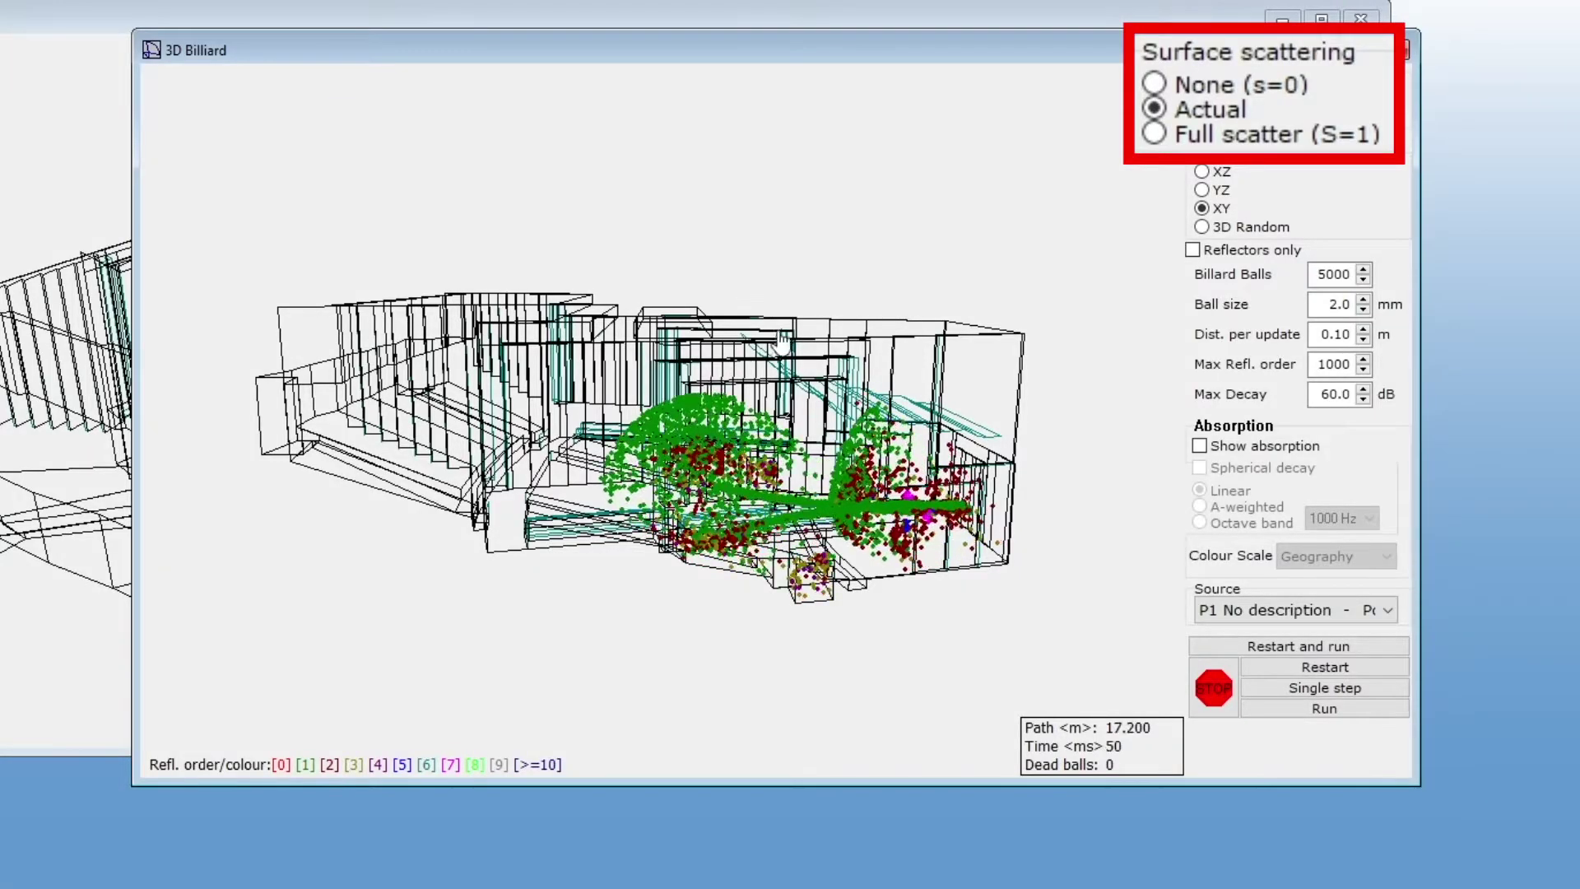
pyautogui.click(1158, 87)
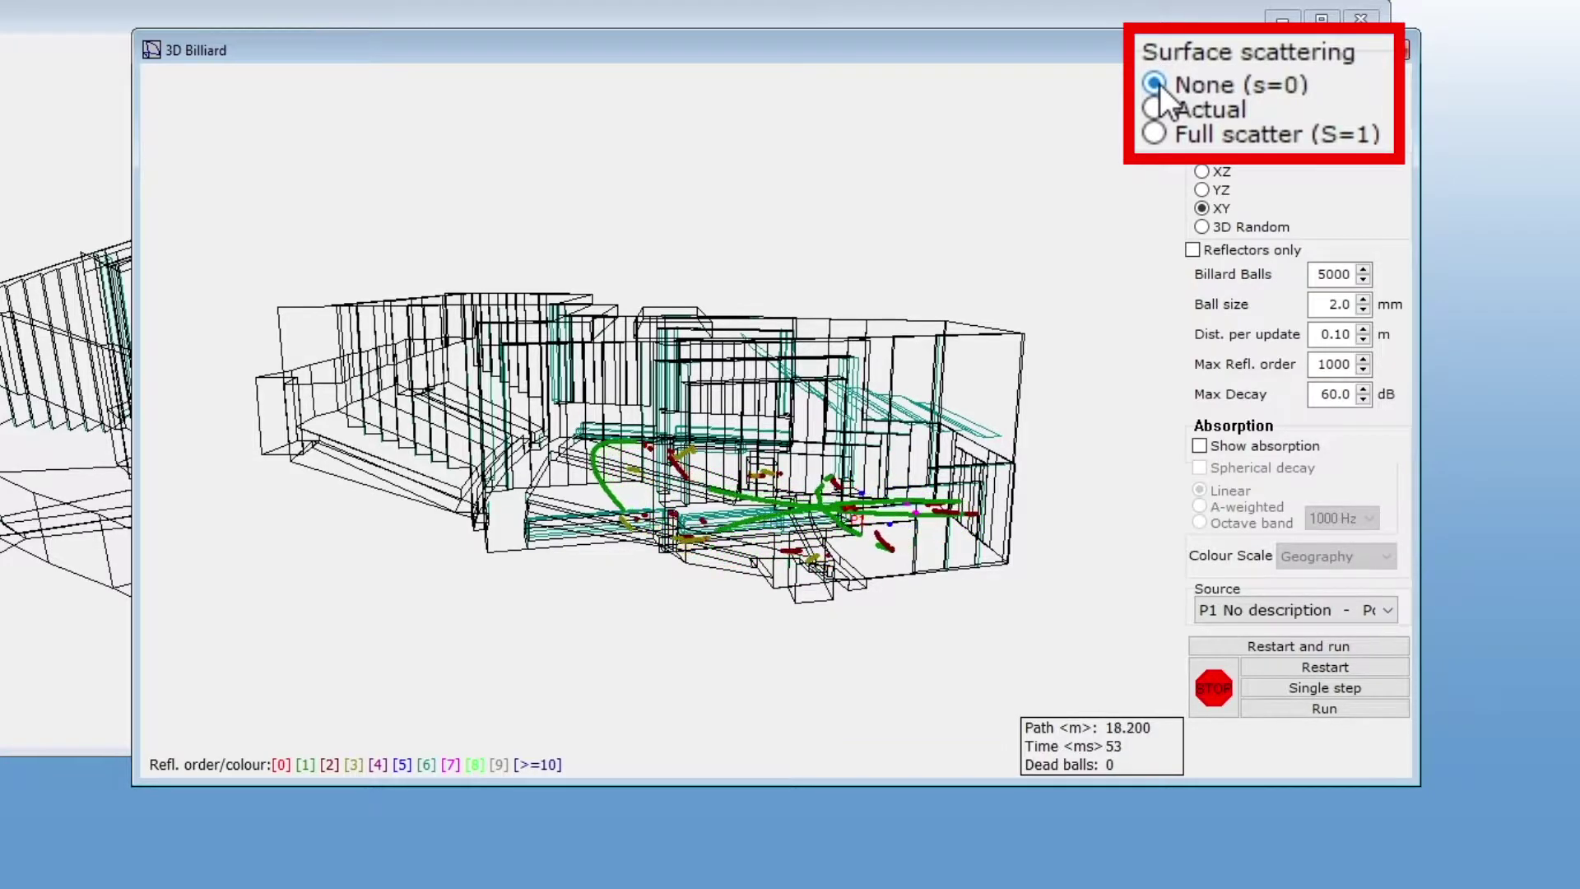
pyautogui.click(1156, 134)
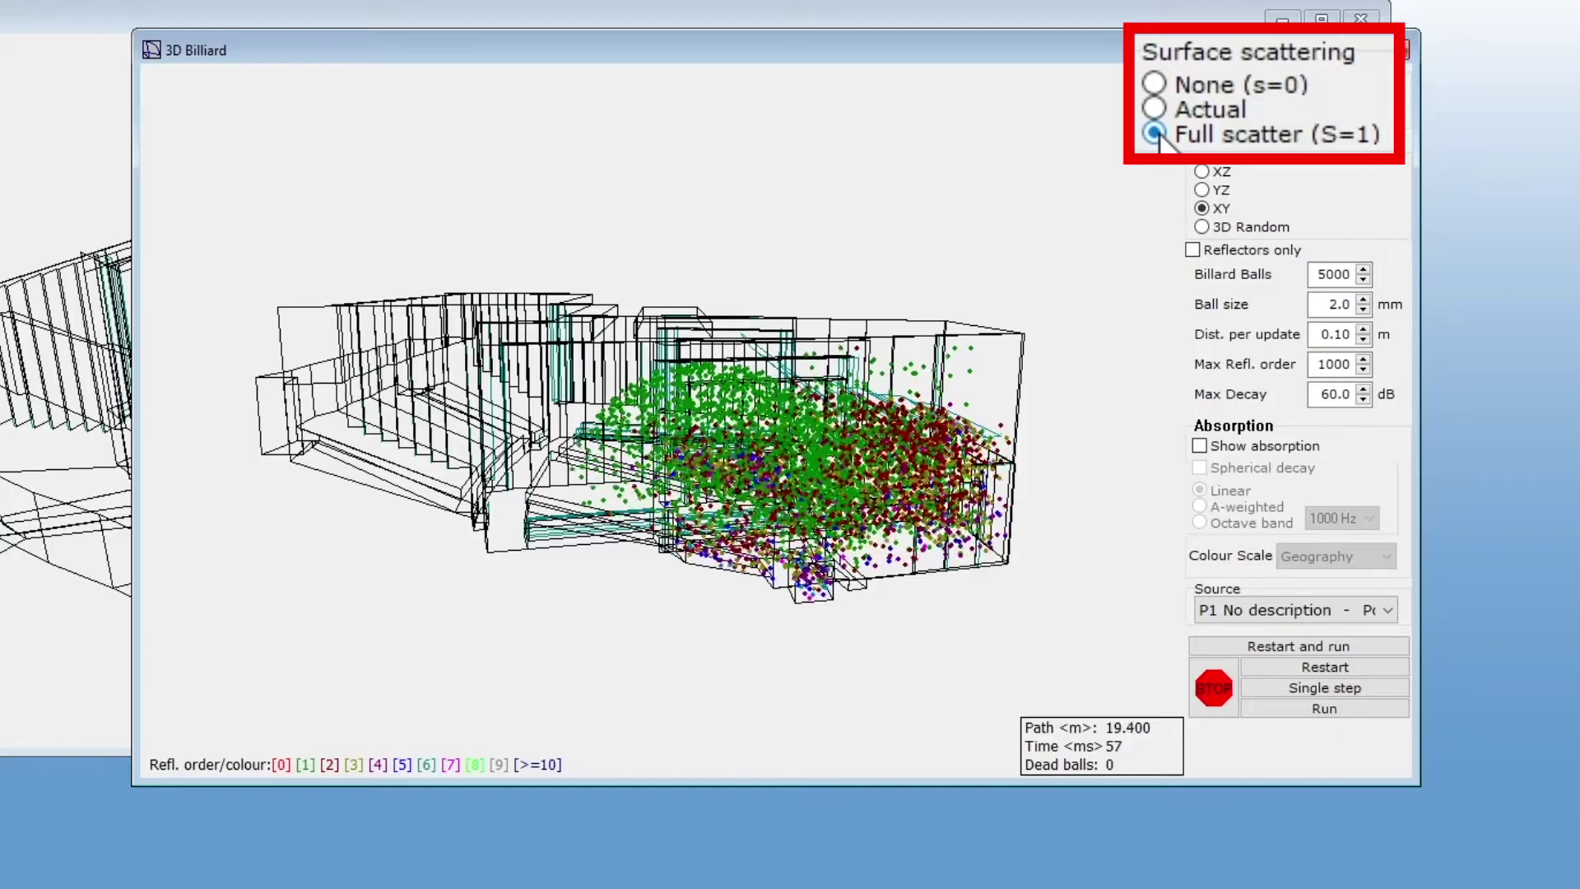
pyautogui.click(1203, 106)
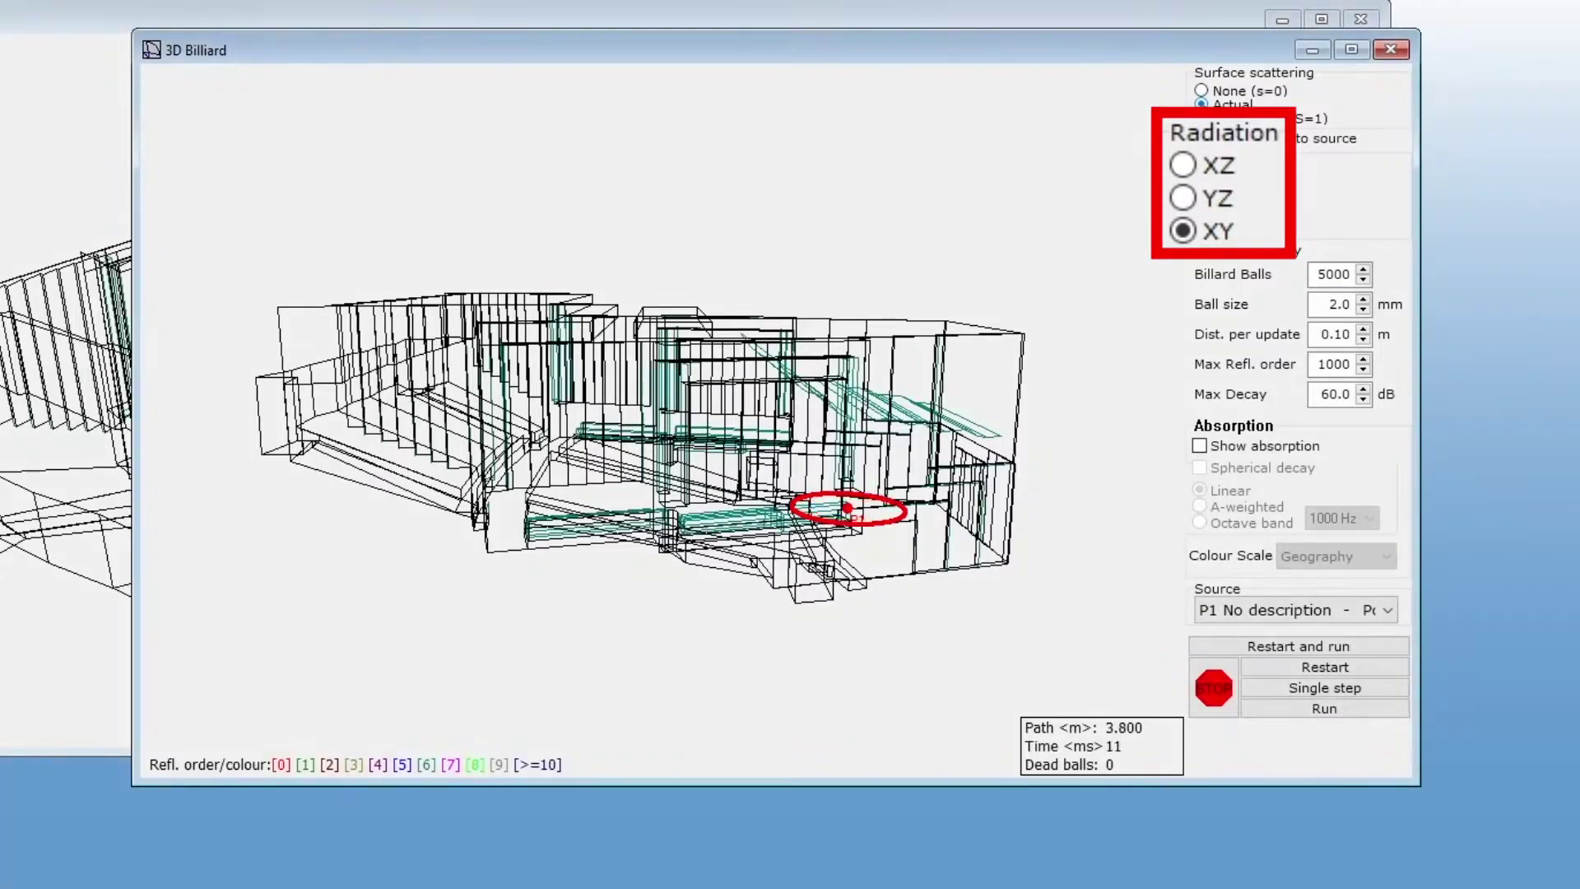
# Step: Radiate the billiard balls in the XZ plane, then in the YZ plane
pyautogui.click(1182, 166)
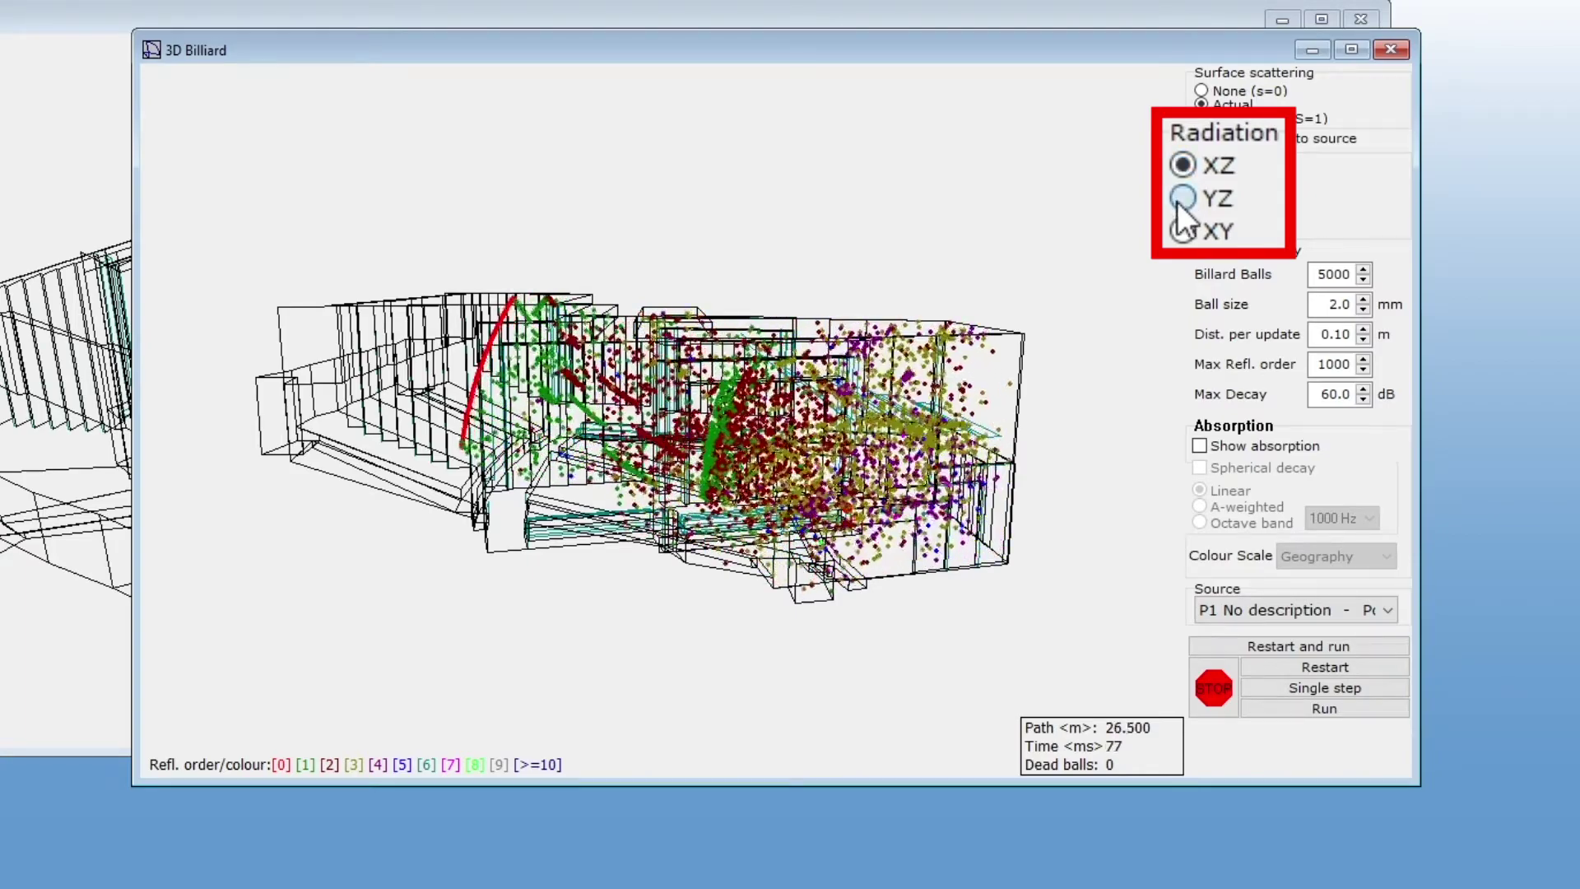
pyautogui.click(1178, 206)
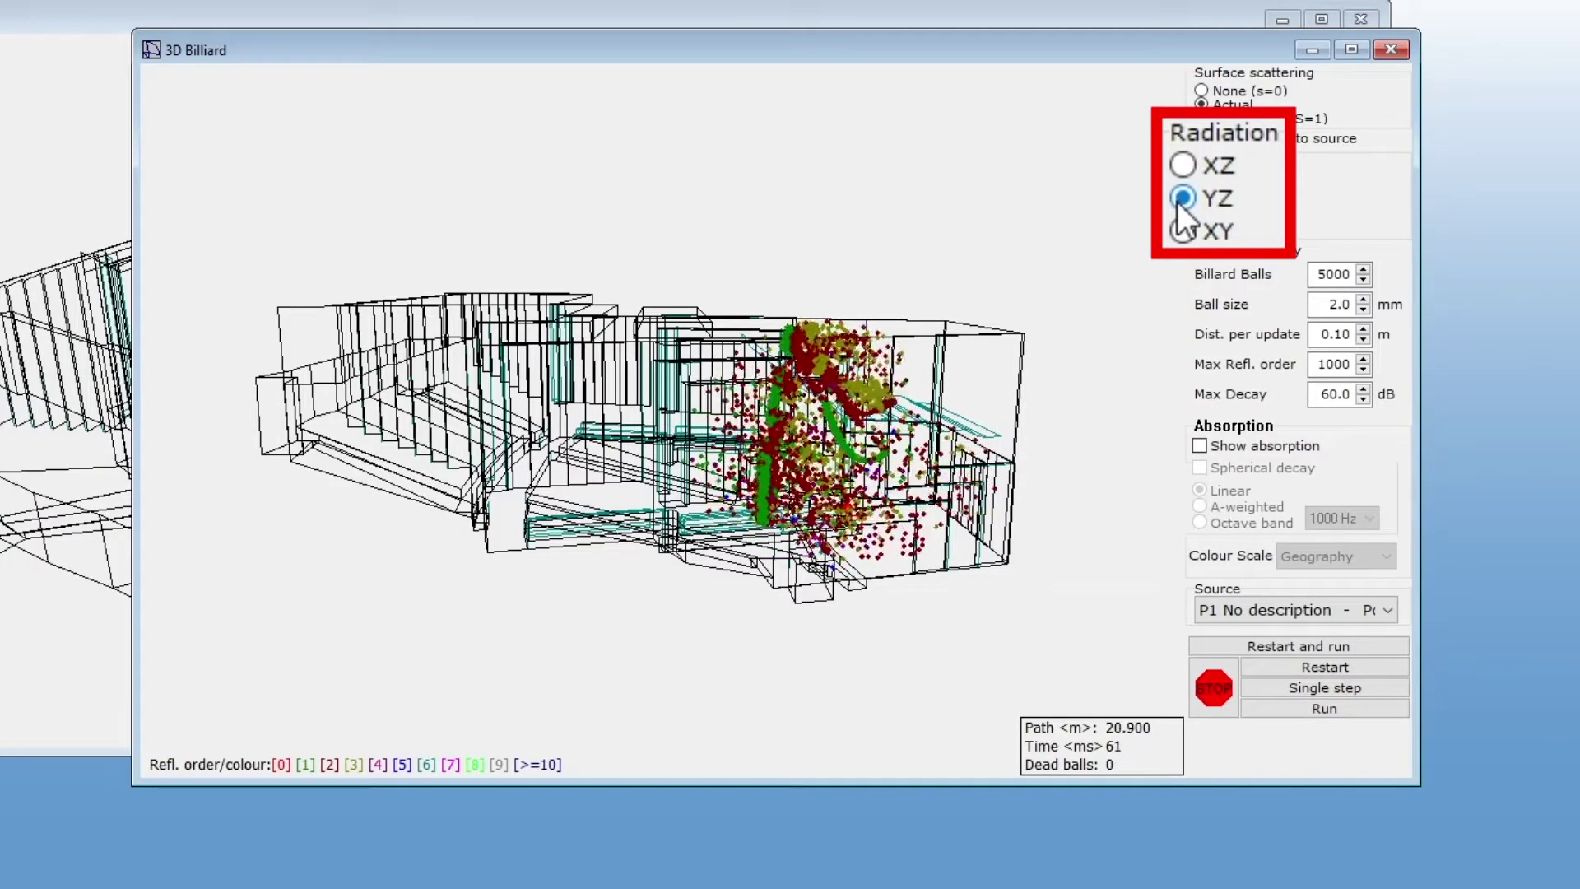
# Step: Switch the billiard radiation plane back to XY
pyautogui.click(1183, 231)
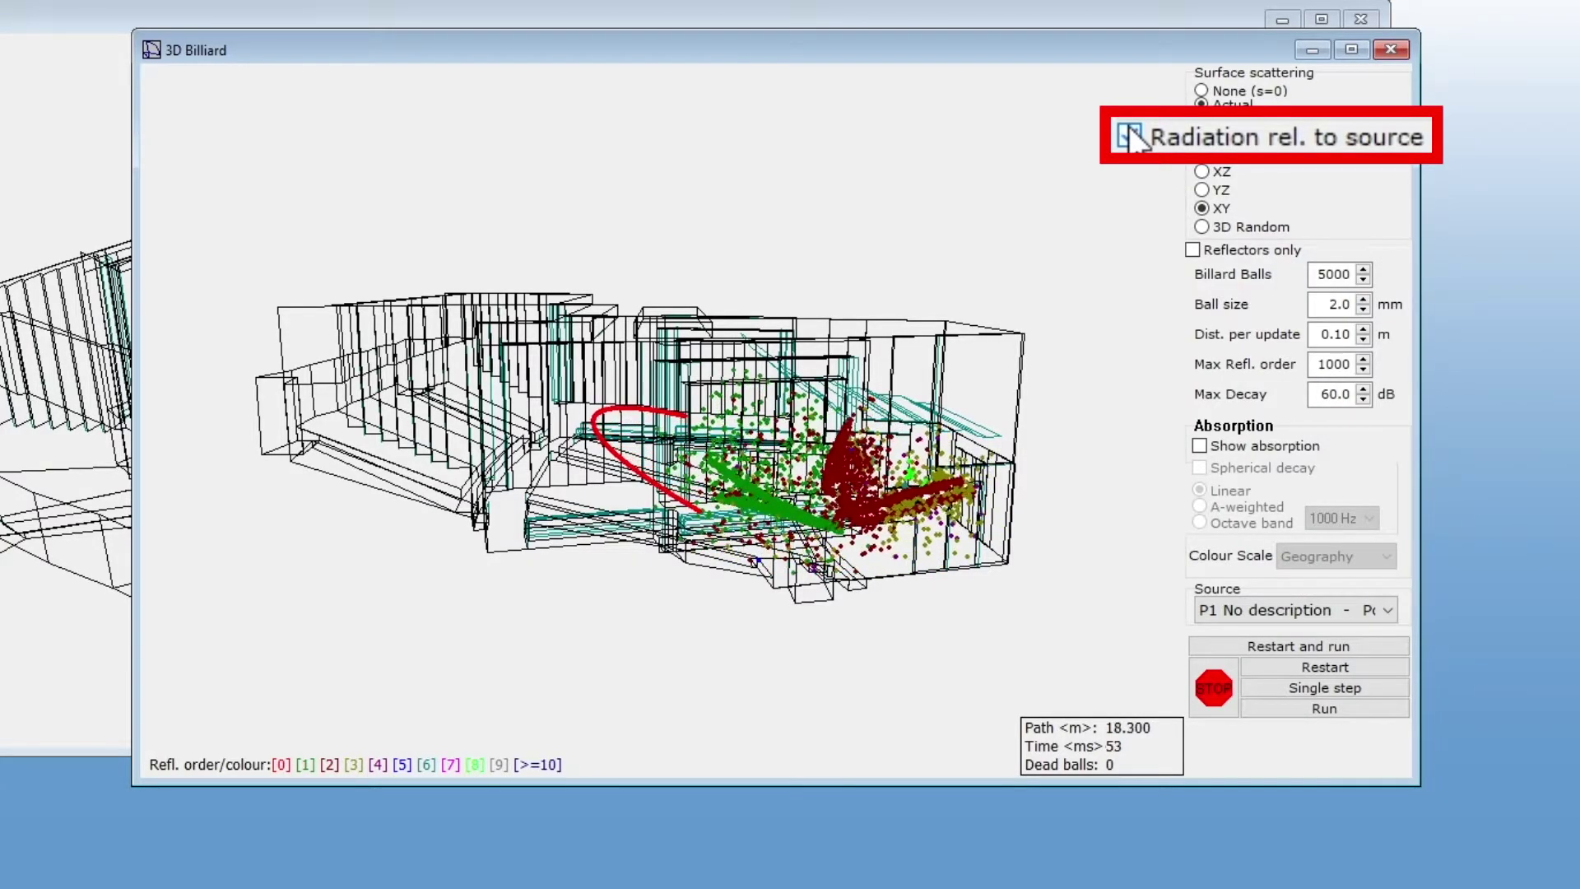
# Step: Turn off radiation relative to the source, leaving the billiard in 3D Random mode
pyautogui.click(1132, 132)
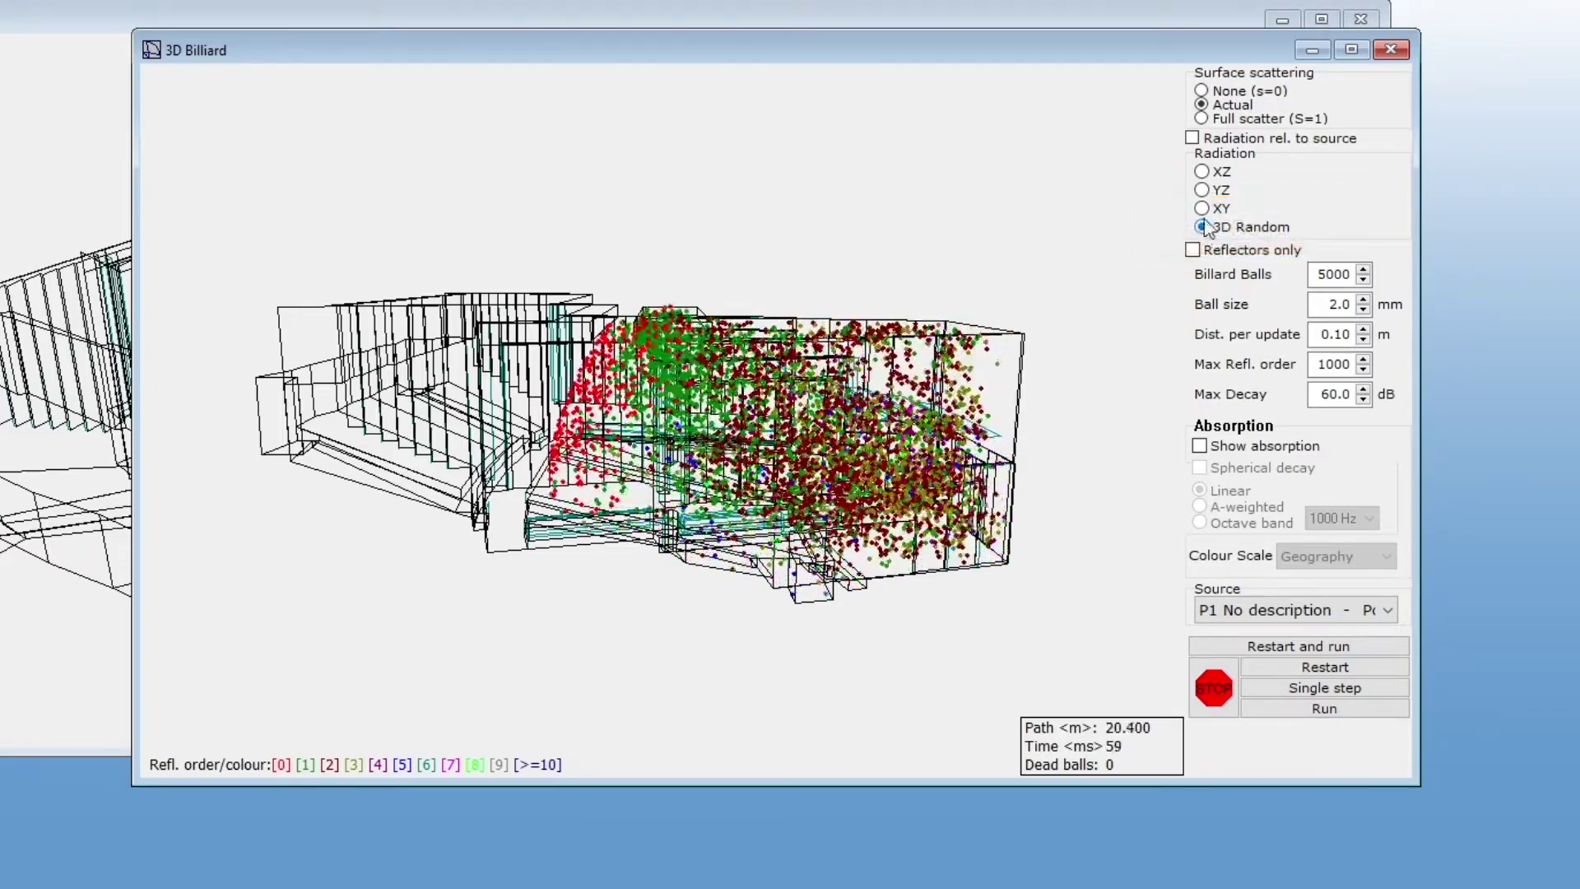
# Step: Restart the billiard radiating in the XZ plane with a fresh ball ring
pyautogui.click(1203, 171)
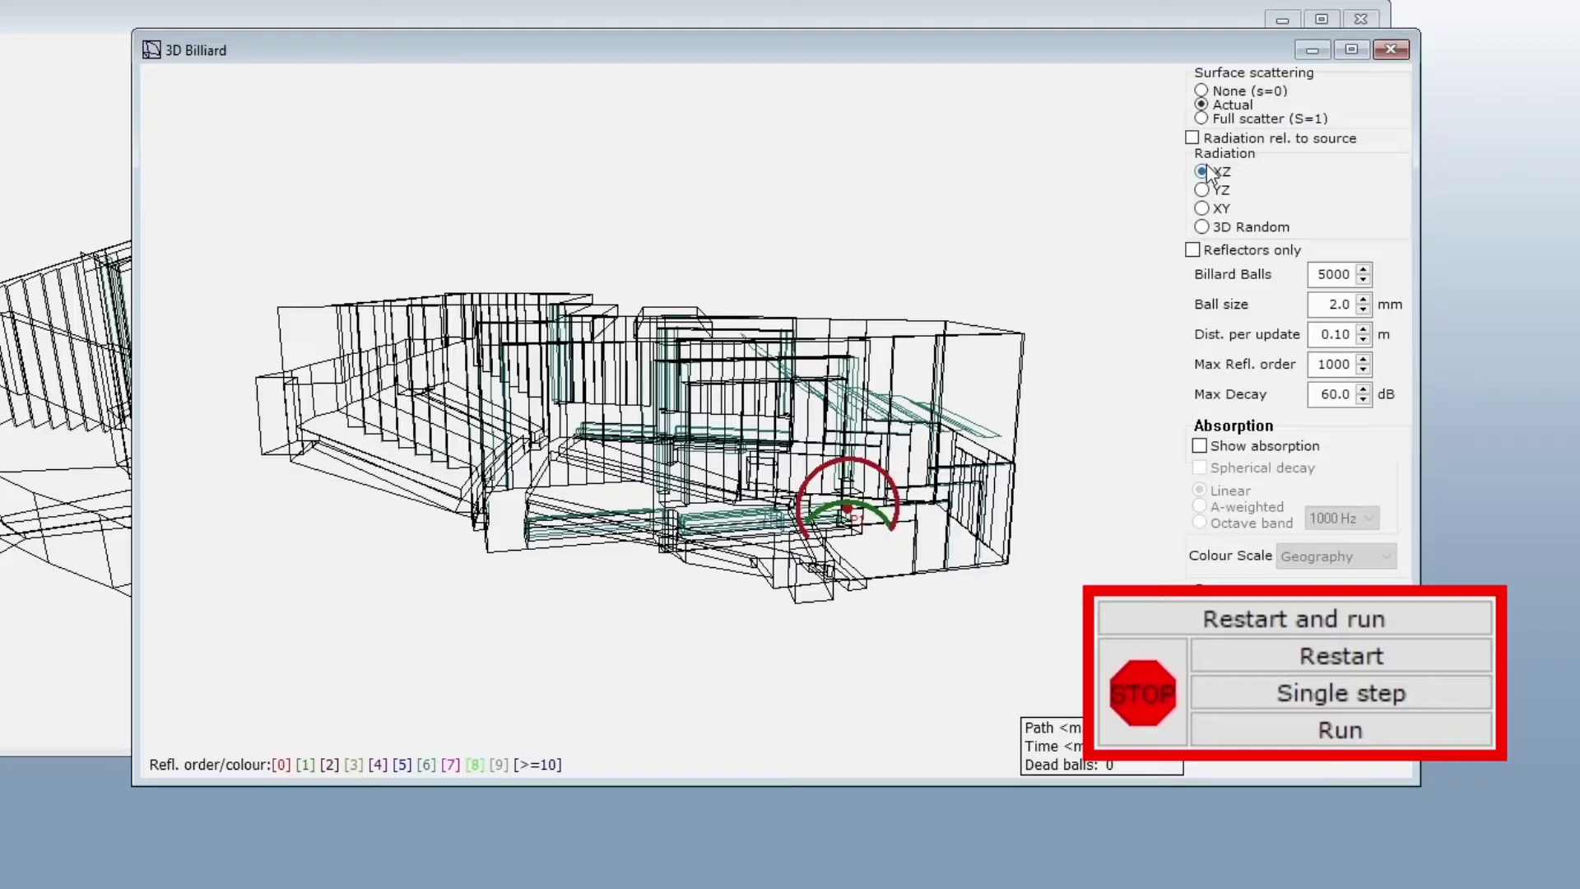
# Step: Run the XZ billiard through restart-and-run, stop, single step and run, then reset it to the source
pyautogui.click(1207, 172)
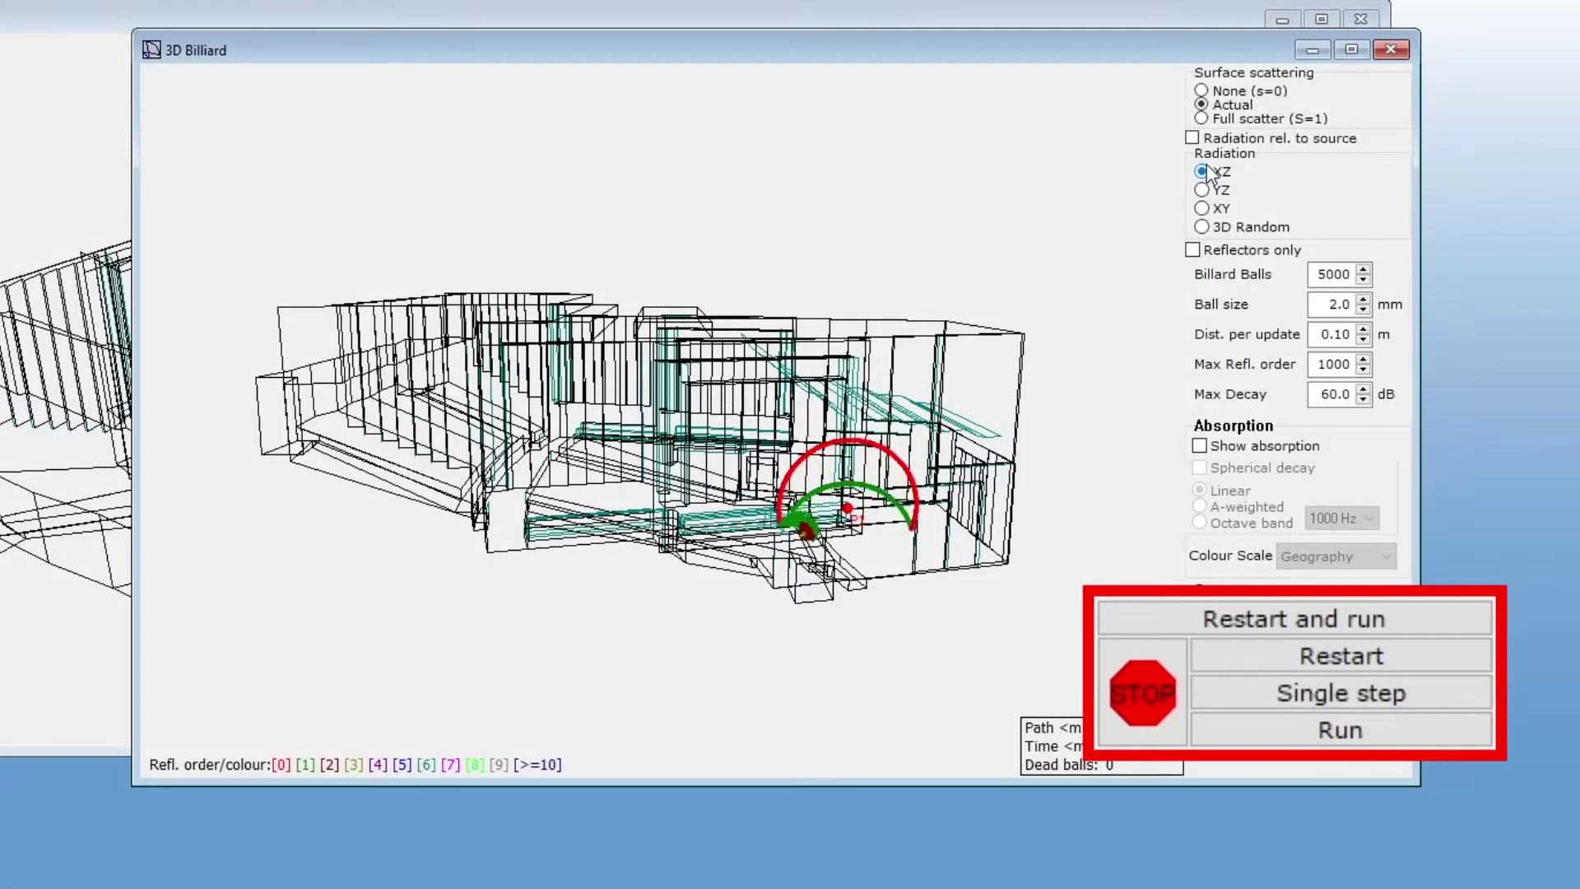
pyautogui.click(1287, 610)
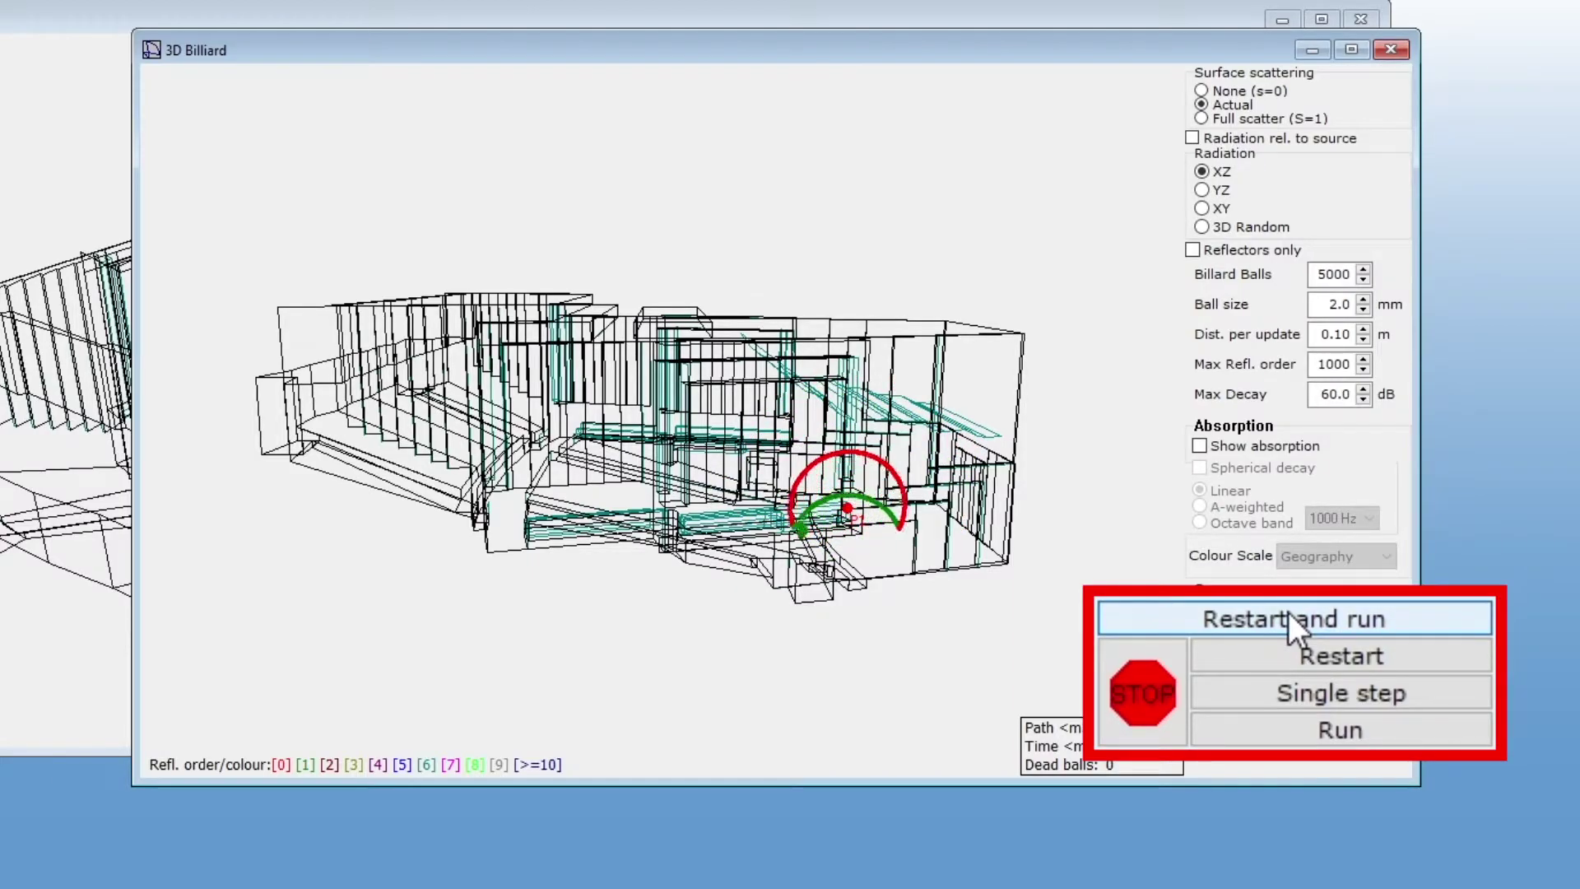
pyautogui.click(1158, 673)
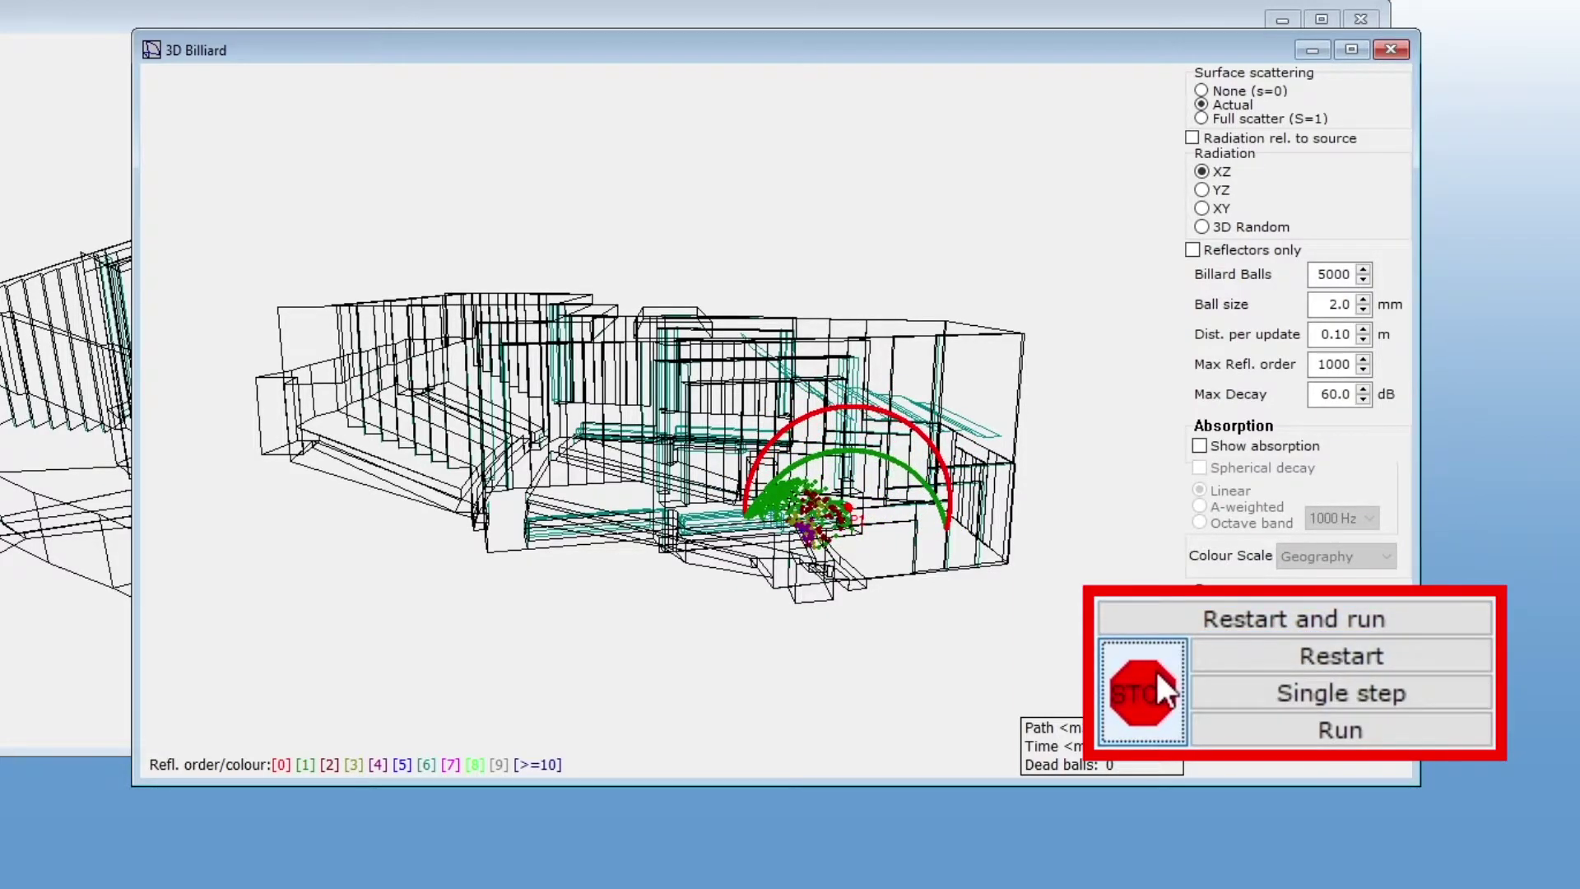
pyautogui.click(1221, 688)
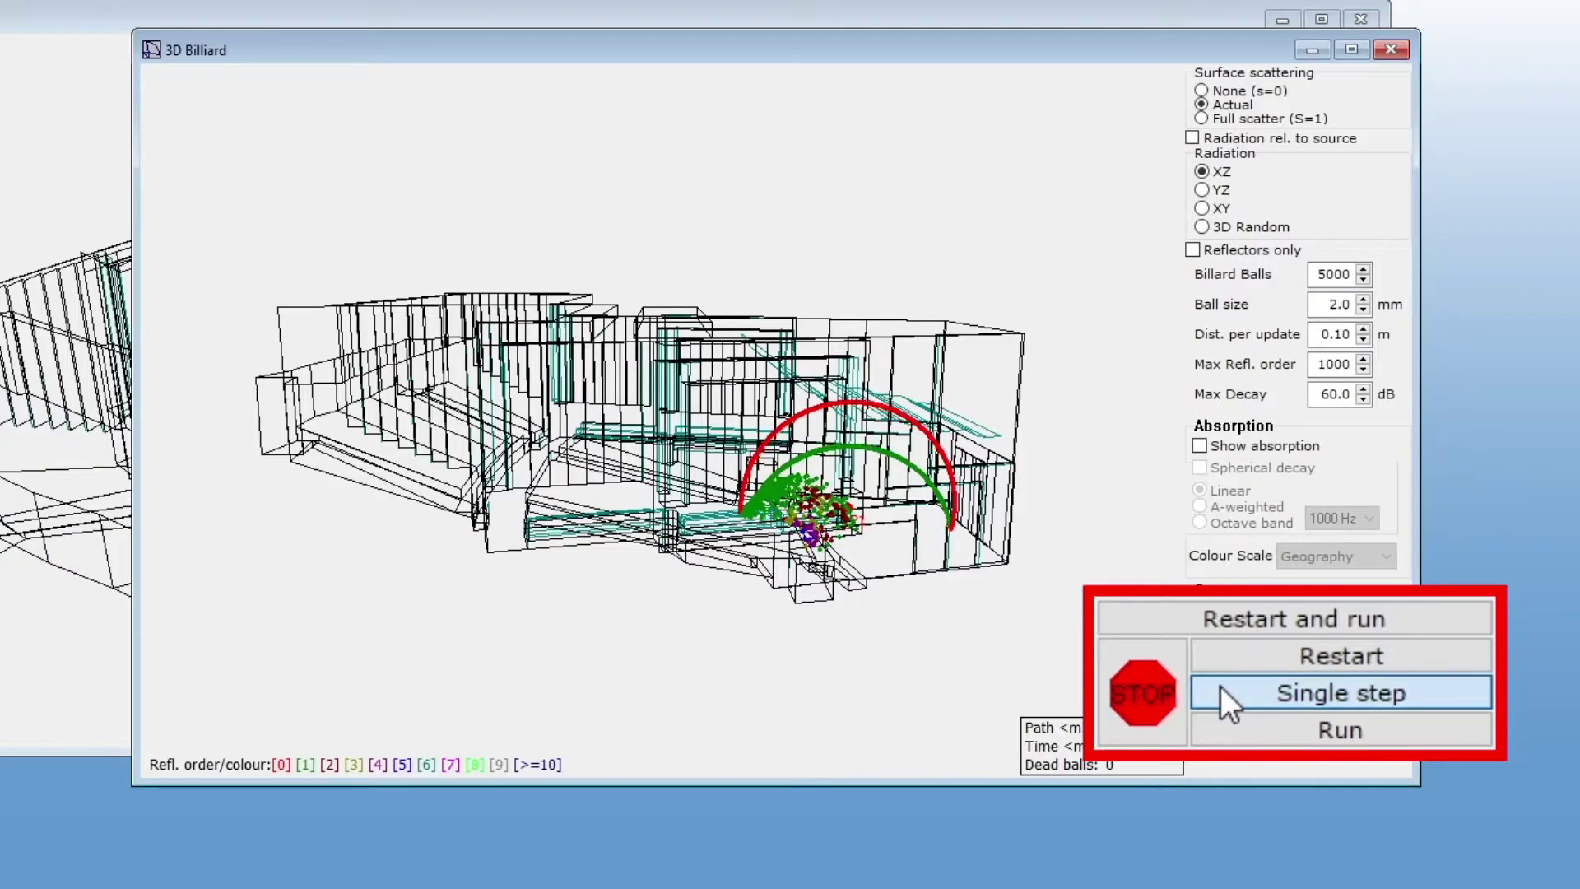
pyautogui.click(1223, 728)
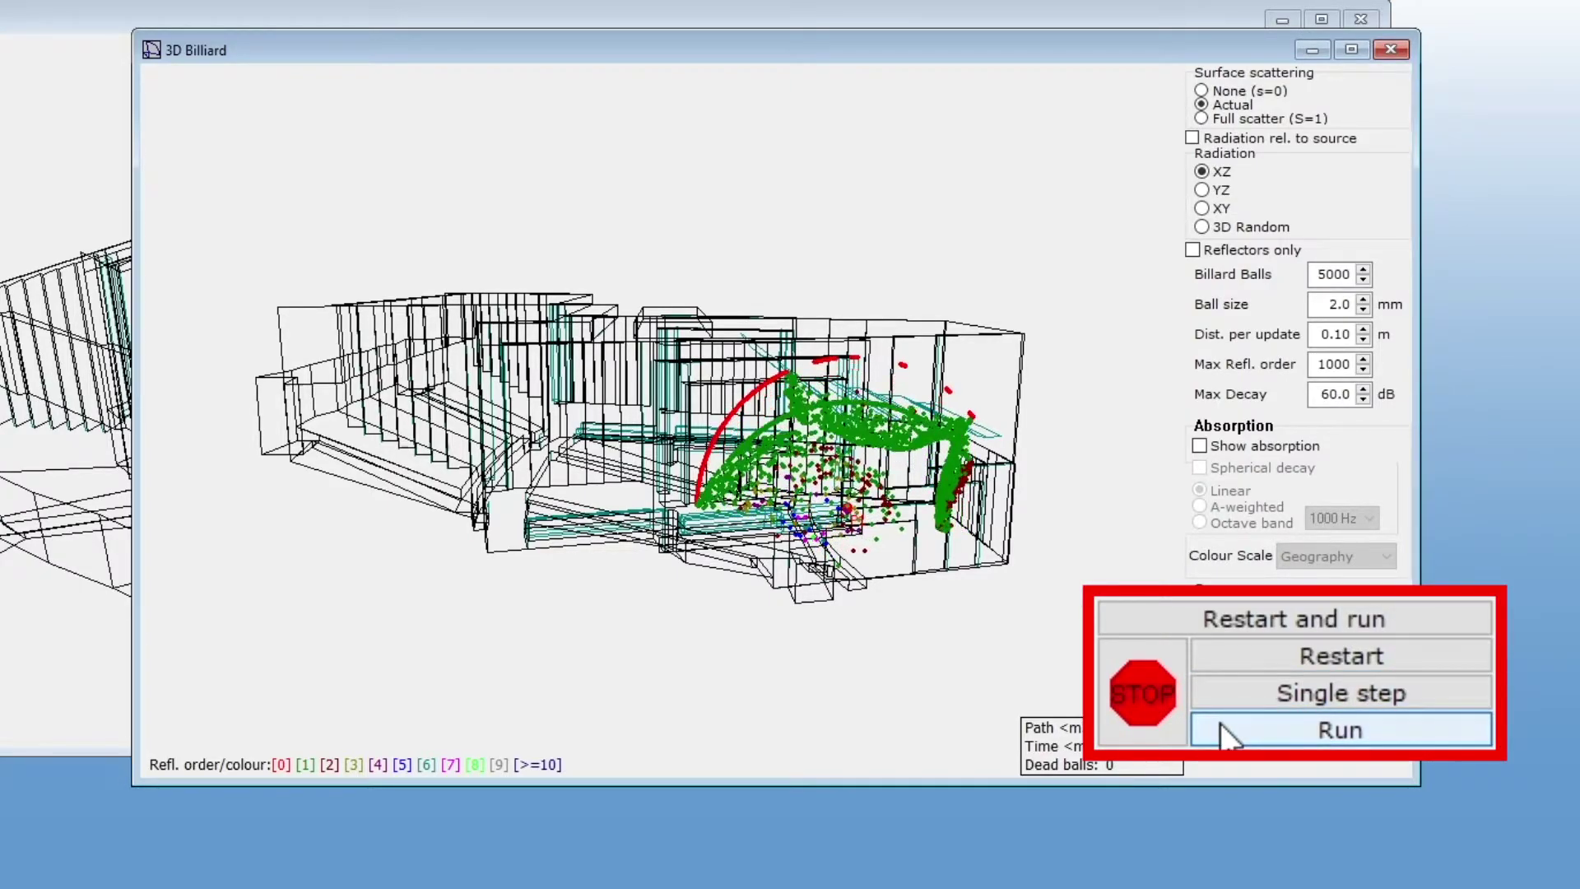
pyautogui.click(1222, 665)
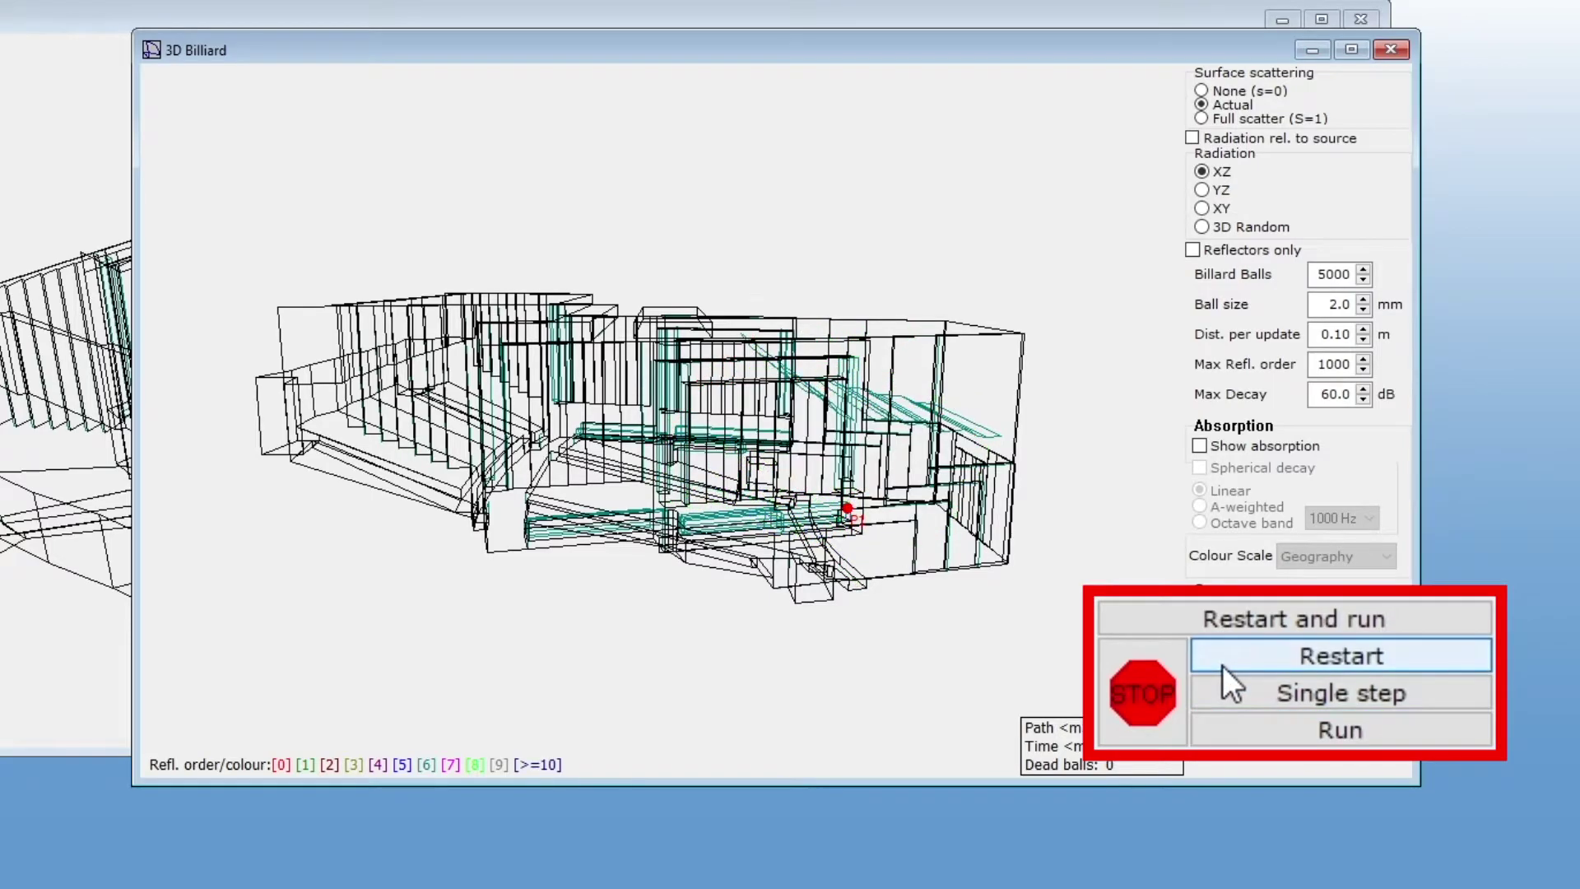
# Step: Rerun the billiard, view the 86 REFLECTOR layer and the next layers, then enable Reflectors only
pyautogui.click(1224, 730)
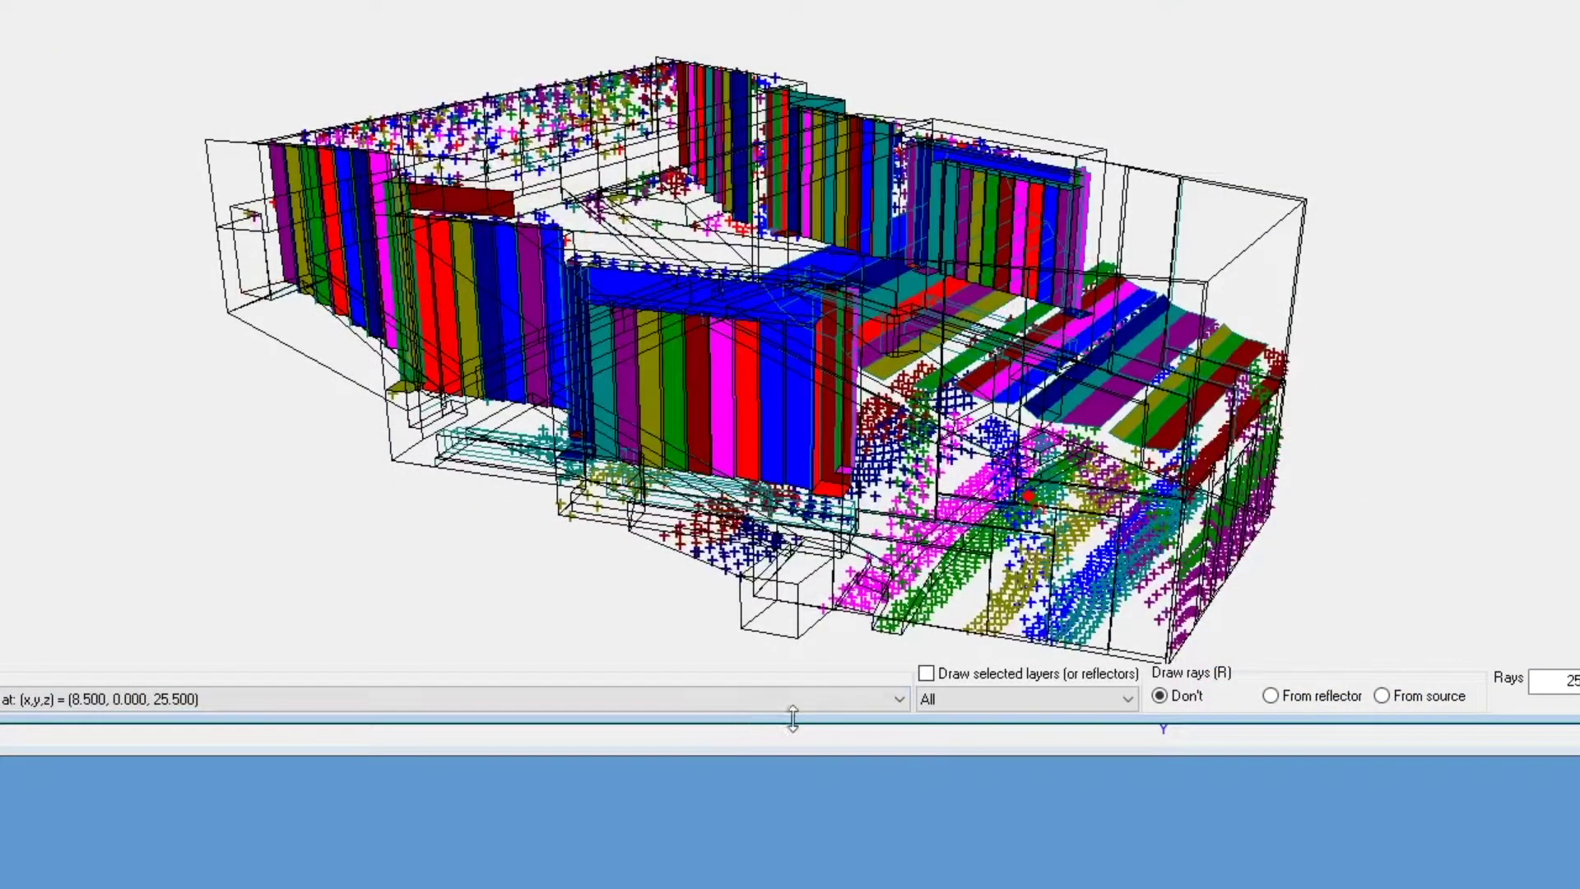
pyautogui.click(999, 699)
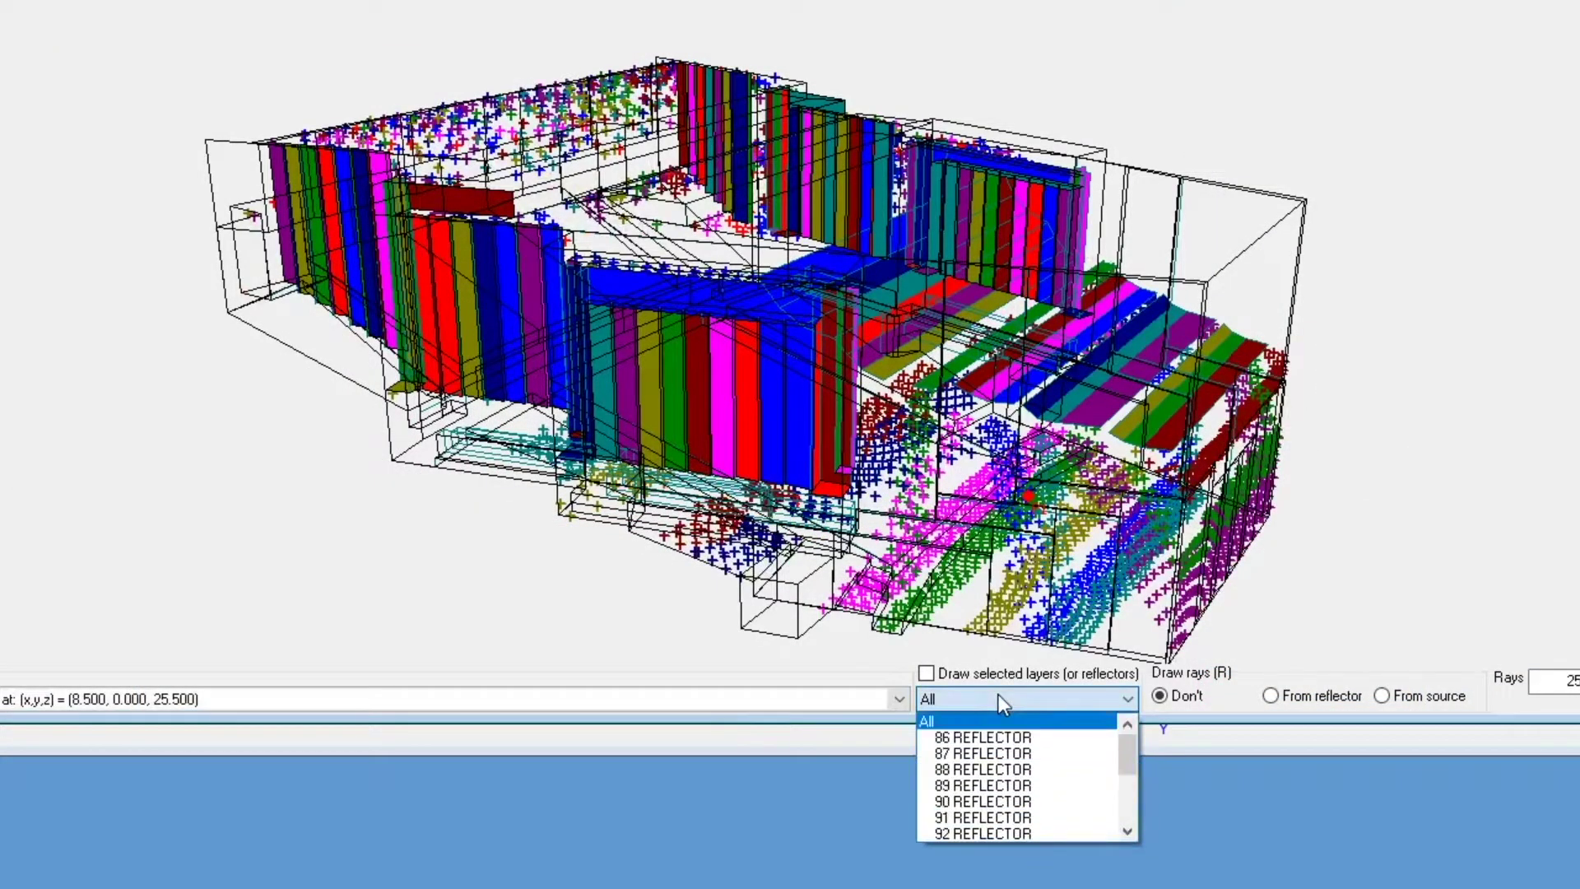
pyautogui.click(1002, 738)
pyautogui.press('Down')
pyautogui.press('Down')
pyautogui.press('Down')
pyautogui.press('Down')
pyautogui.press('Down')
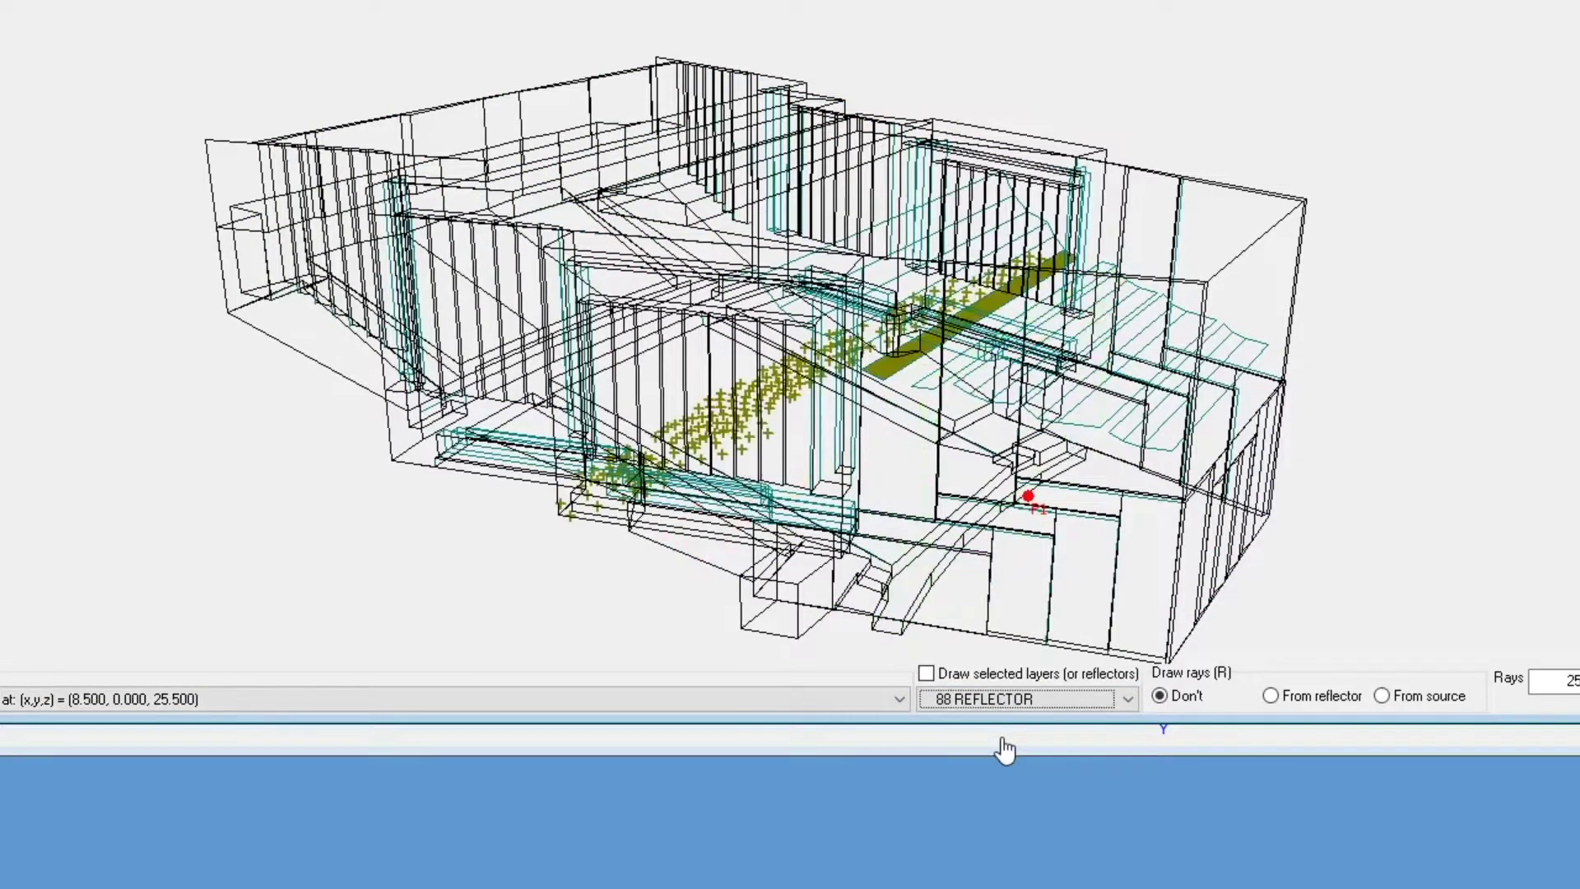
pyautogui.press('Down')
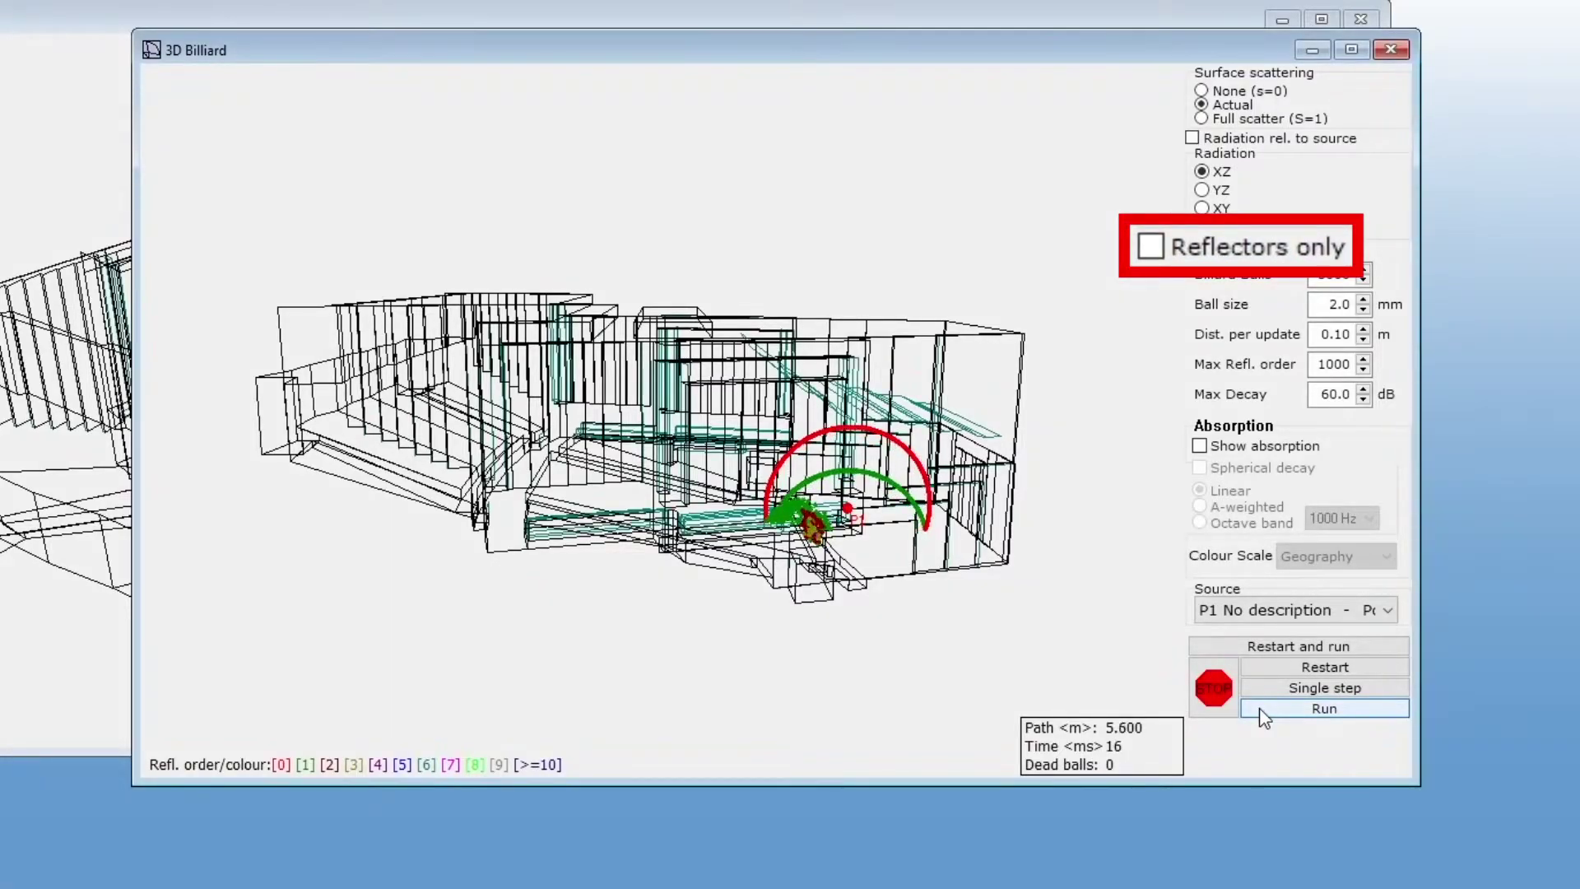
pyautogui.click(1162, 257)
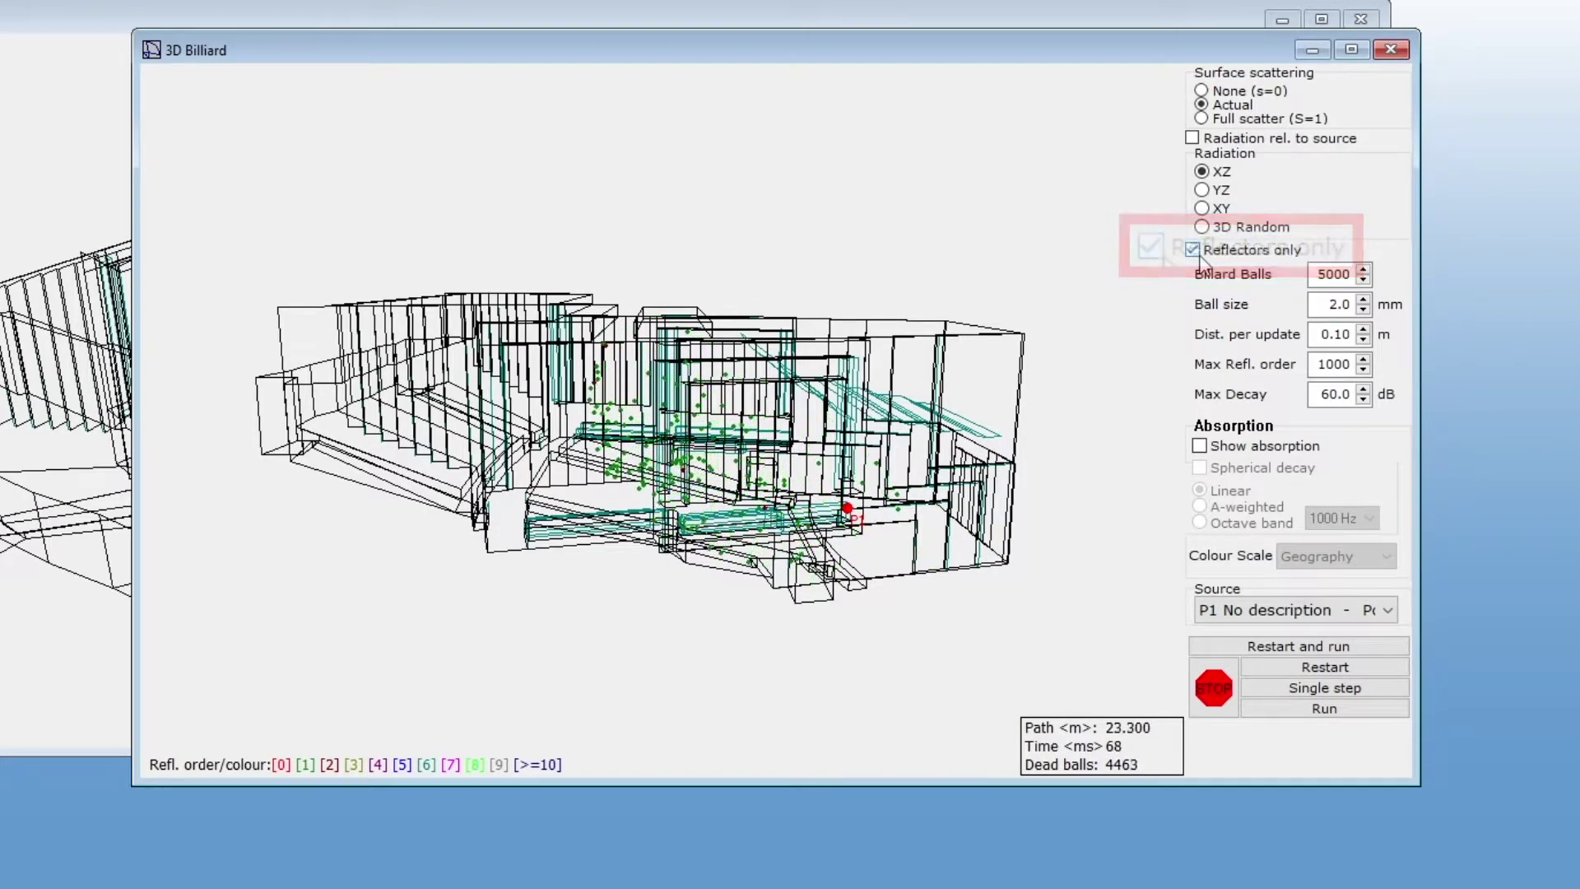
# Step: Turn off Reflectors only, set Radiation to XY, and toggle the wireframe with T during the run
pyautogui.click(1192, 249)
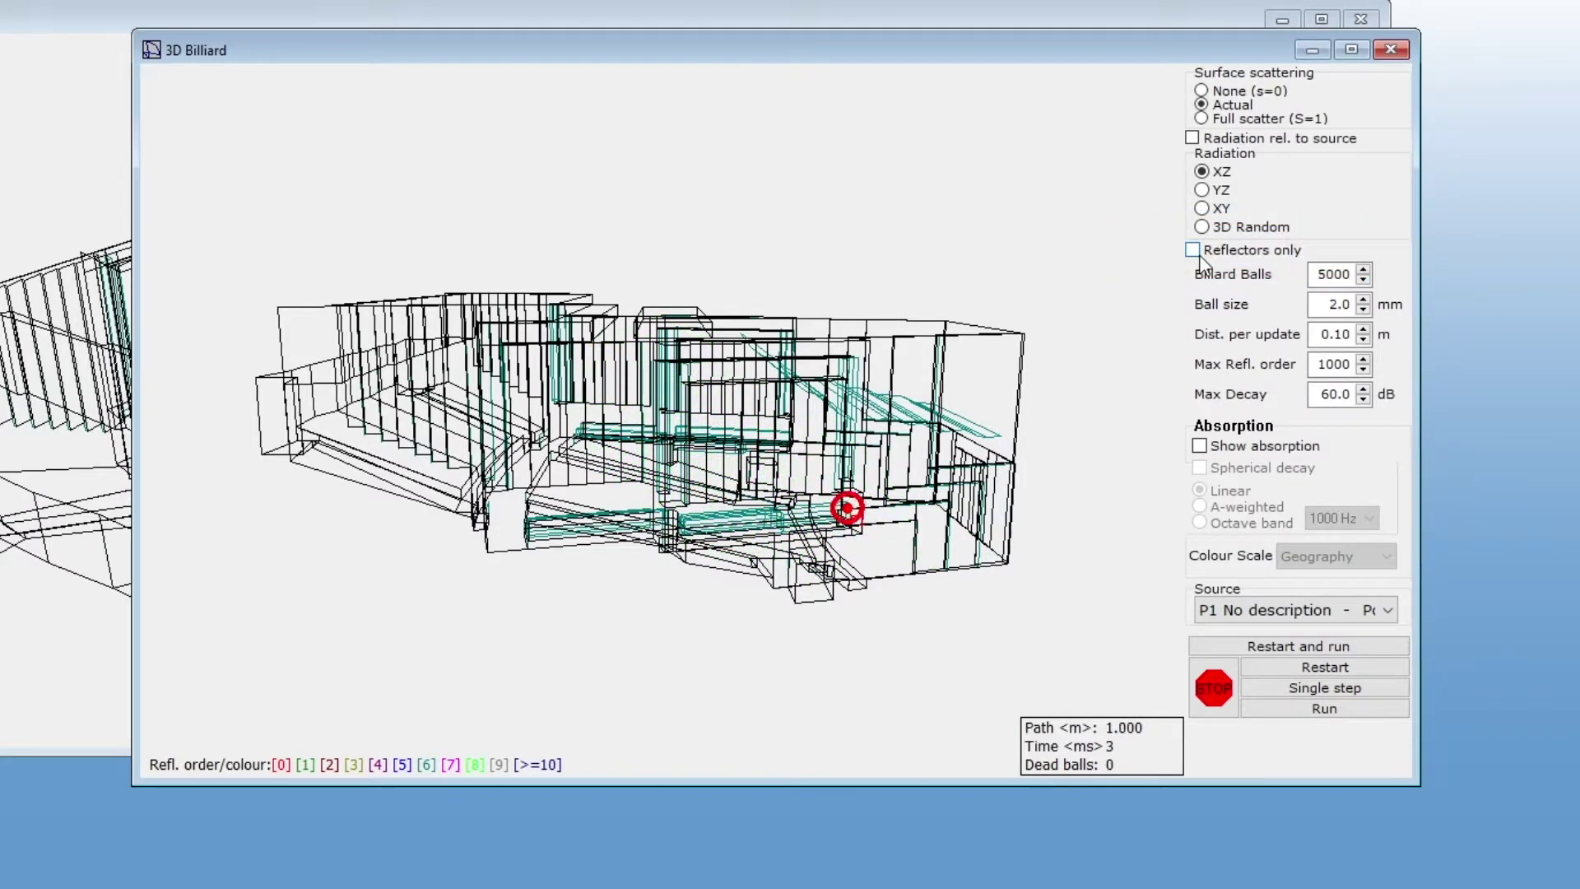
pyautogui.click(1202, 209)
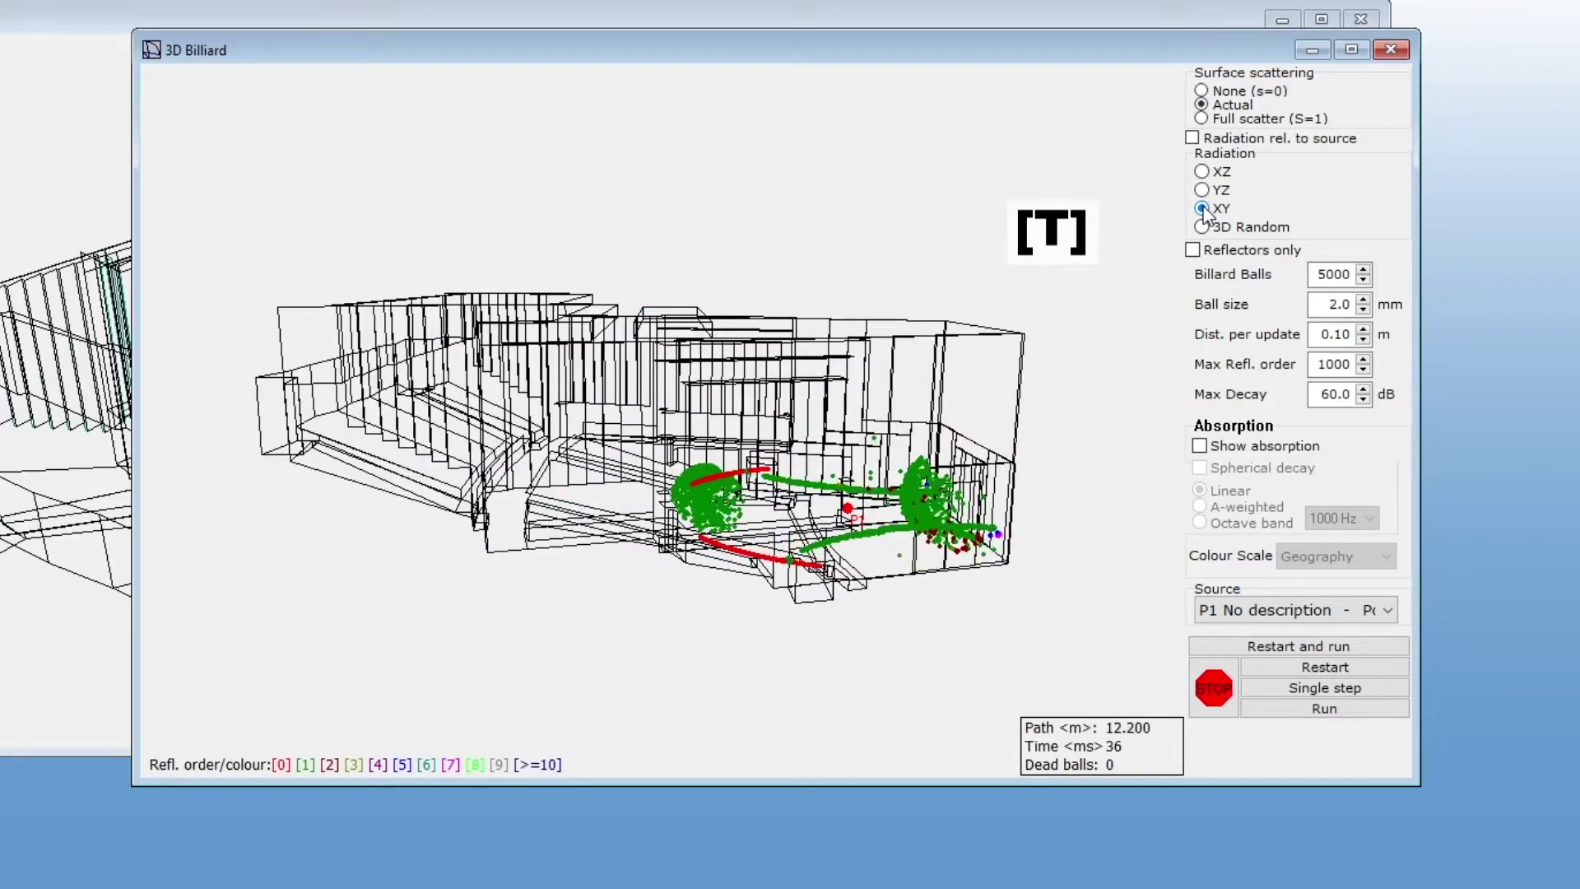
pyautogui.press('t')
pyautogui.press('t')
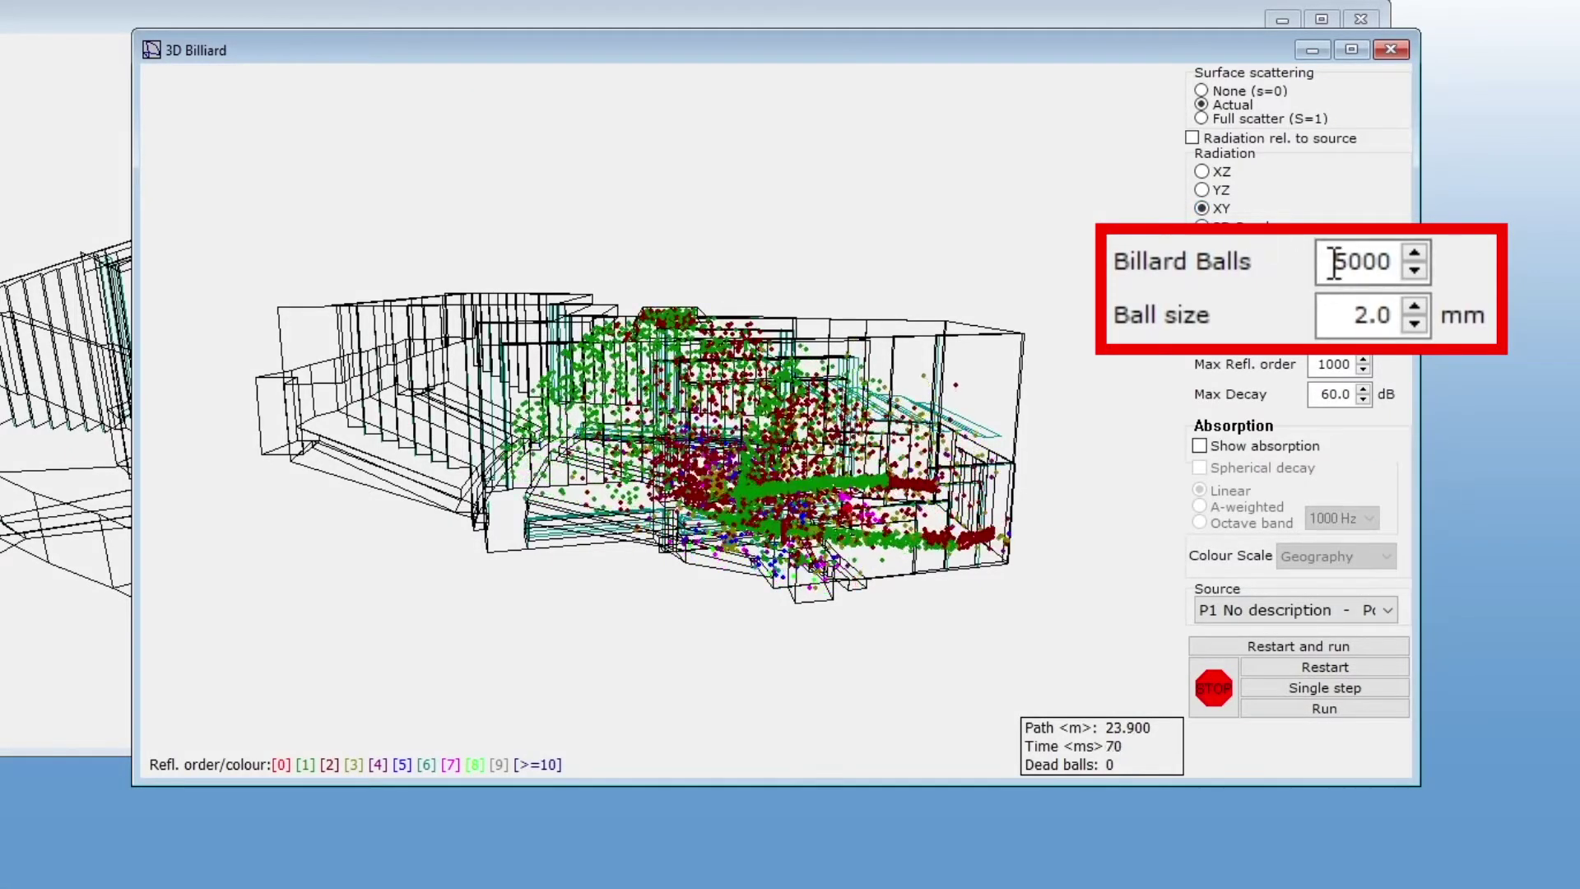
pyautogui.moveTo(1338, 264); pyautogui.dragTo(1453, 265)
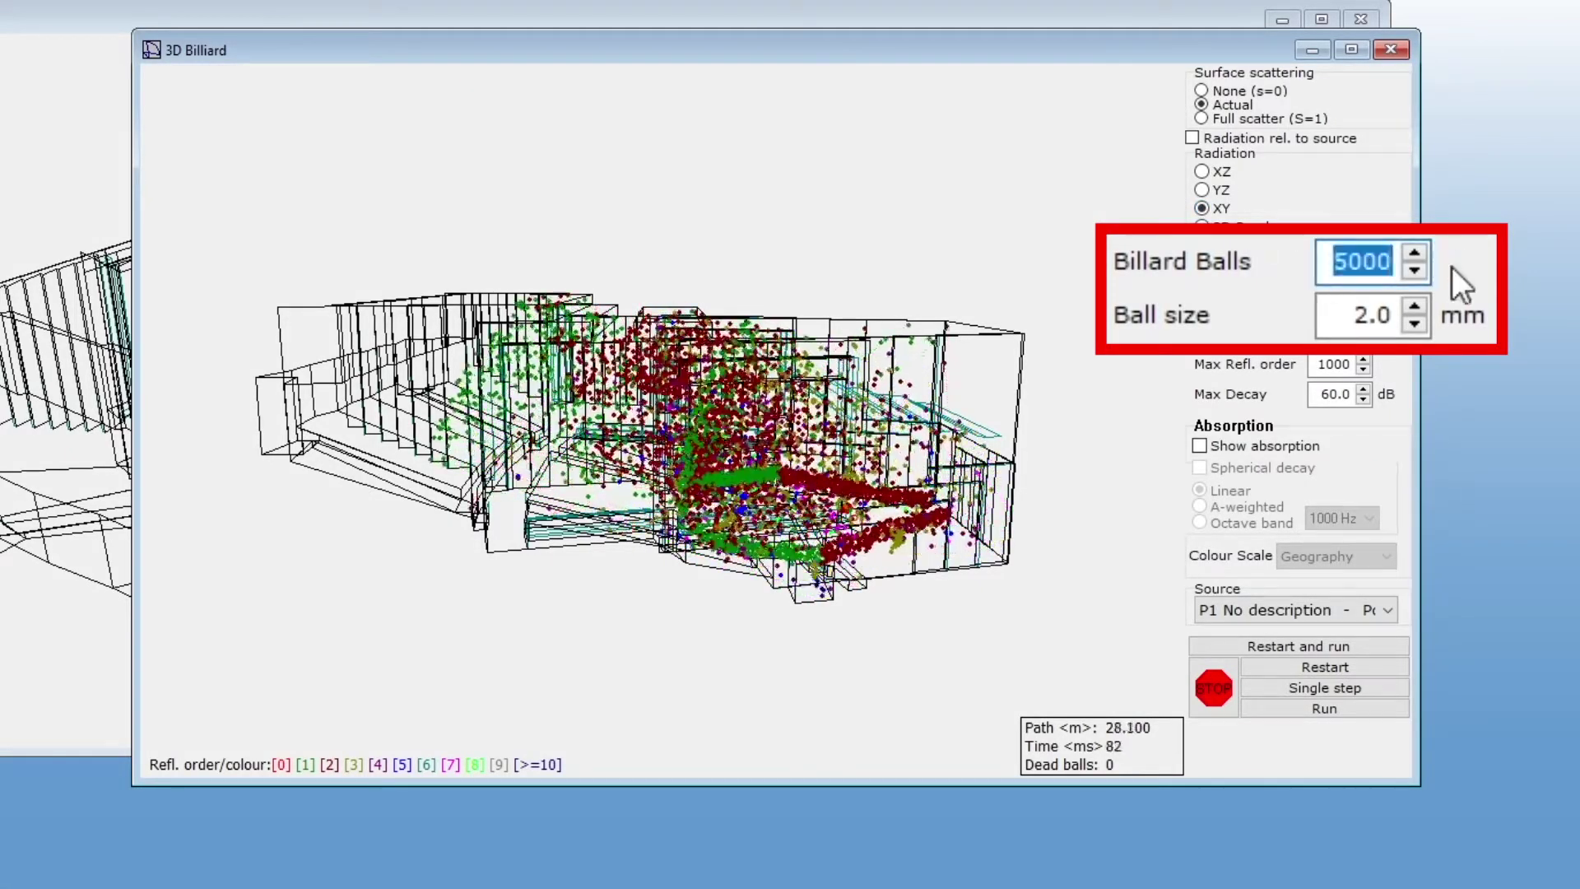
pyautogui.write('50')
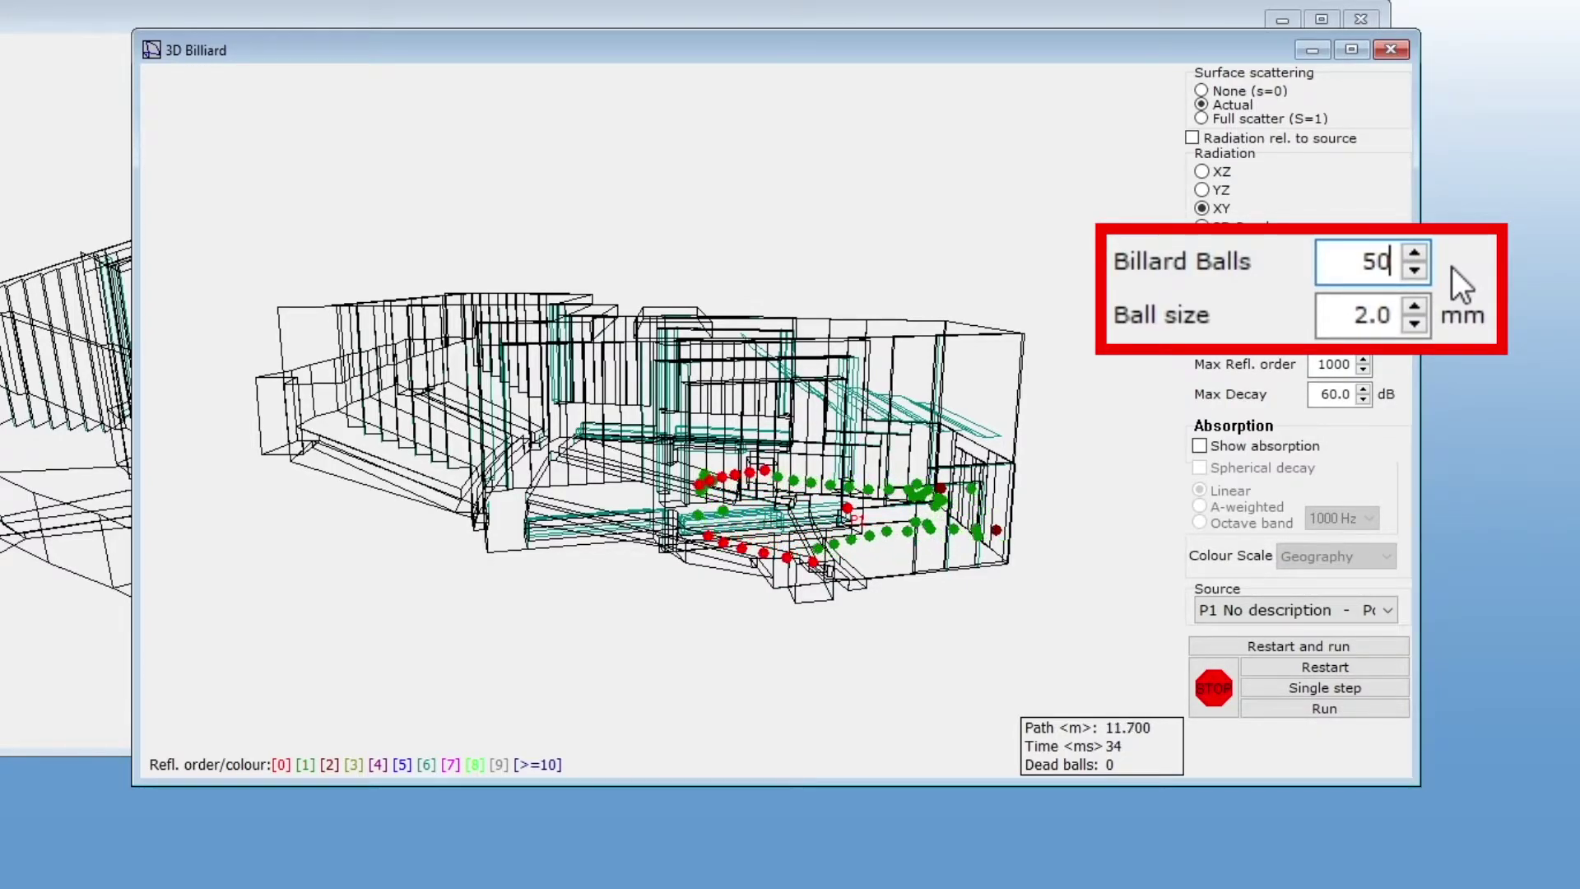
pyautogui.write('00')
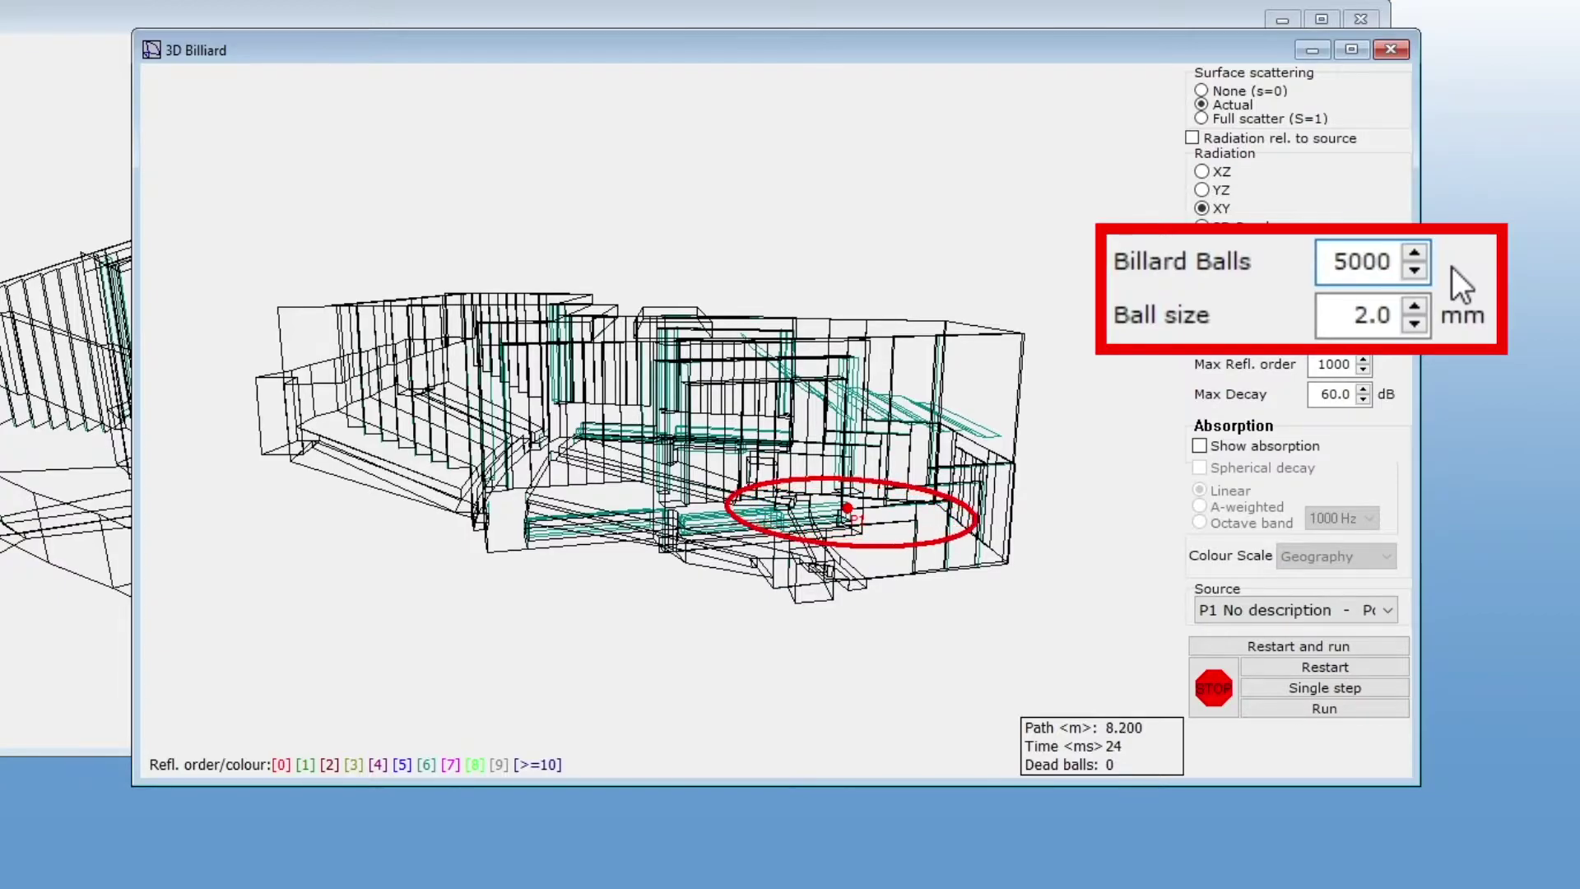
pyautogui.click(1416, 323)
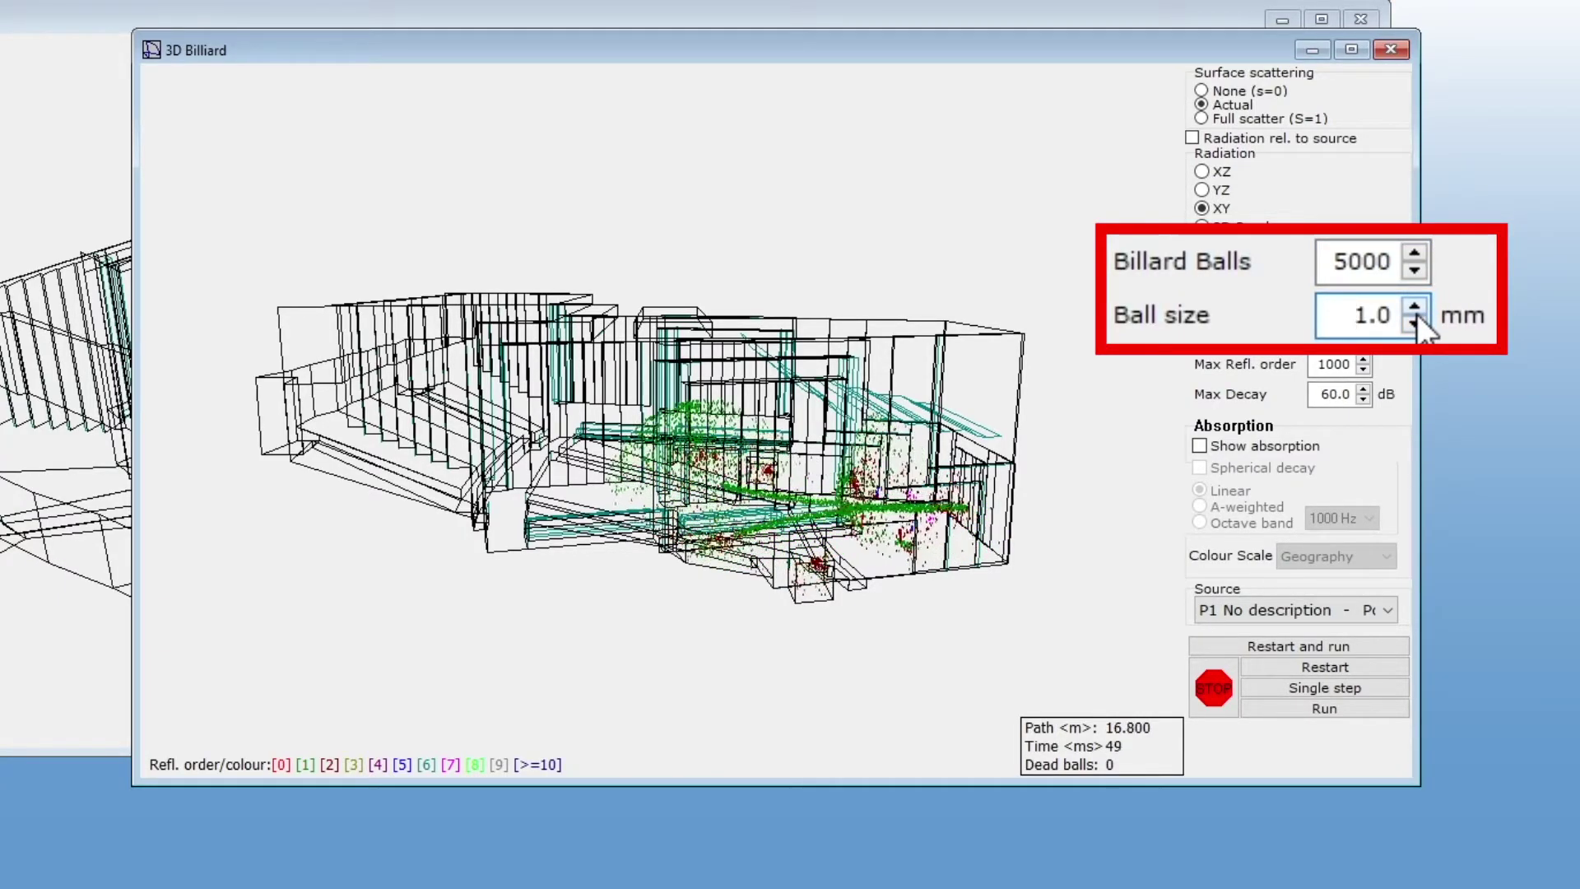
pyautogui.click(1415, 310)
pyautogui.click(1416, 312)
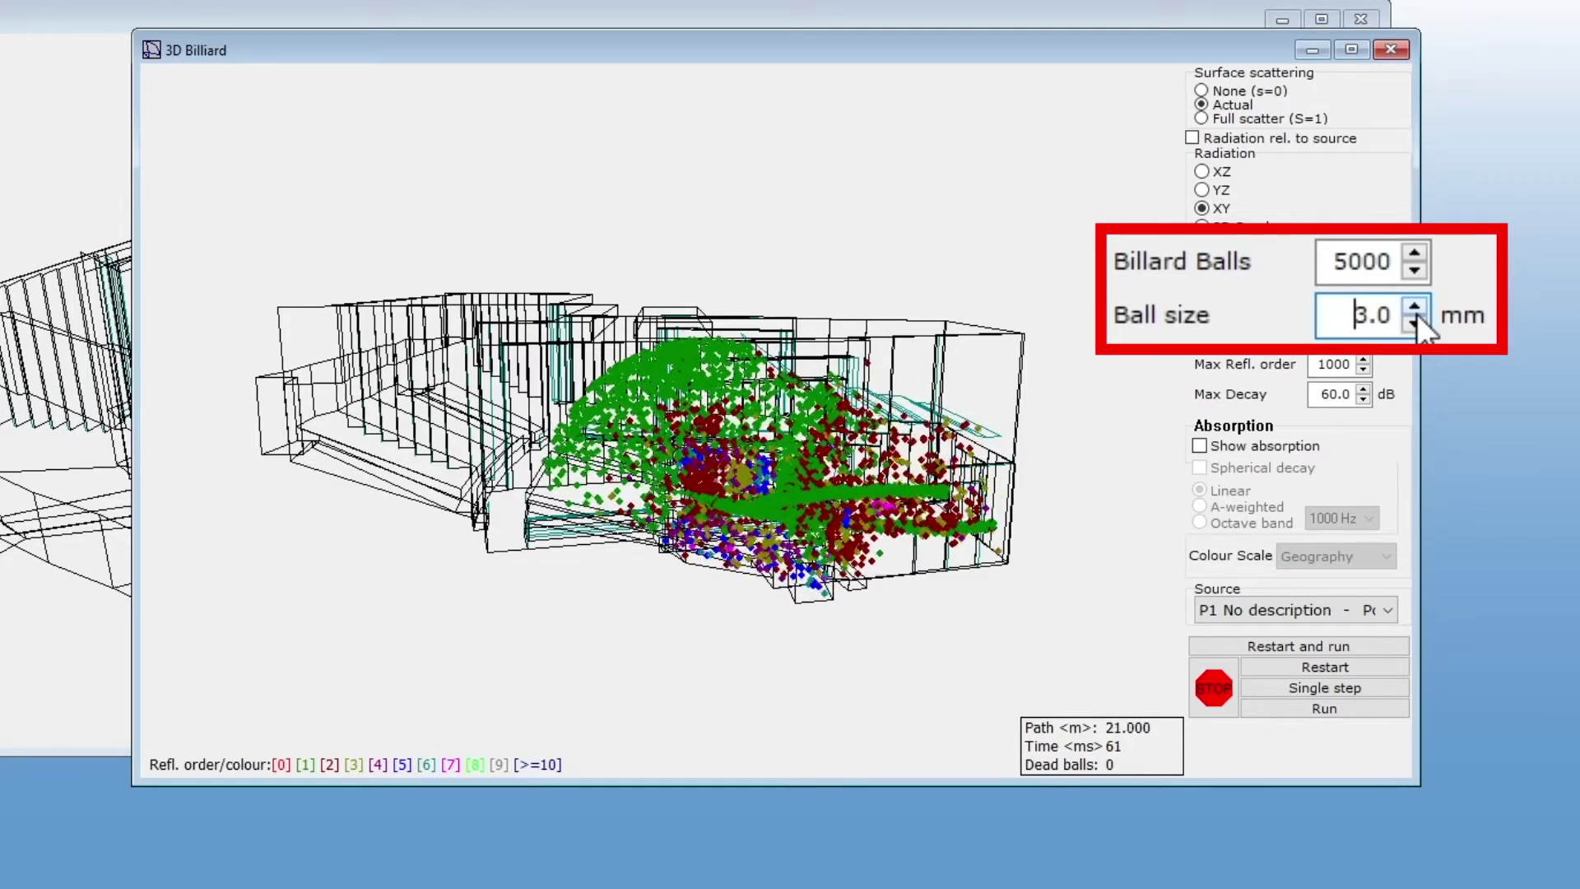
pyautogui.click(1416, 325)
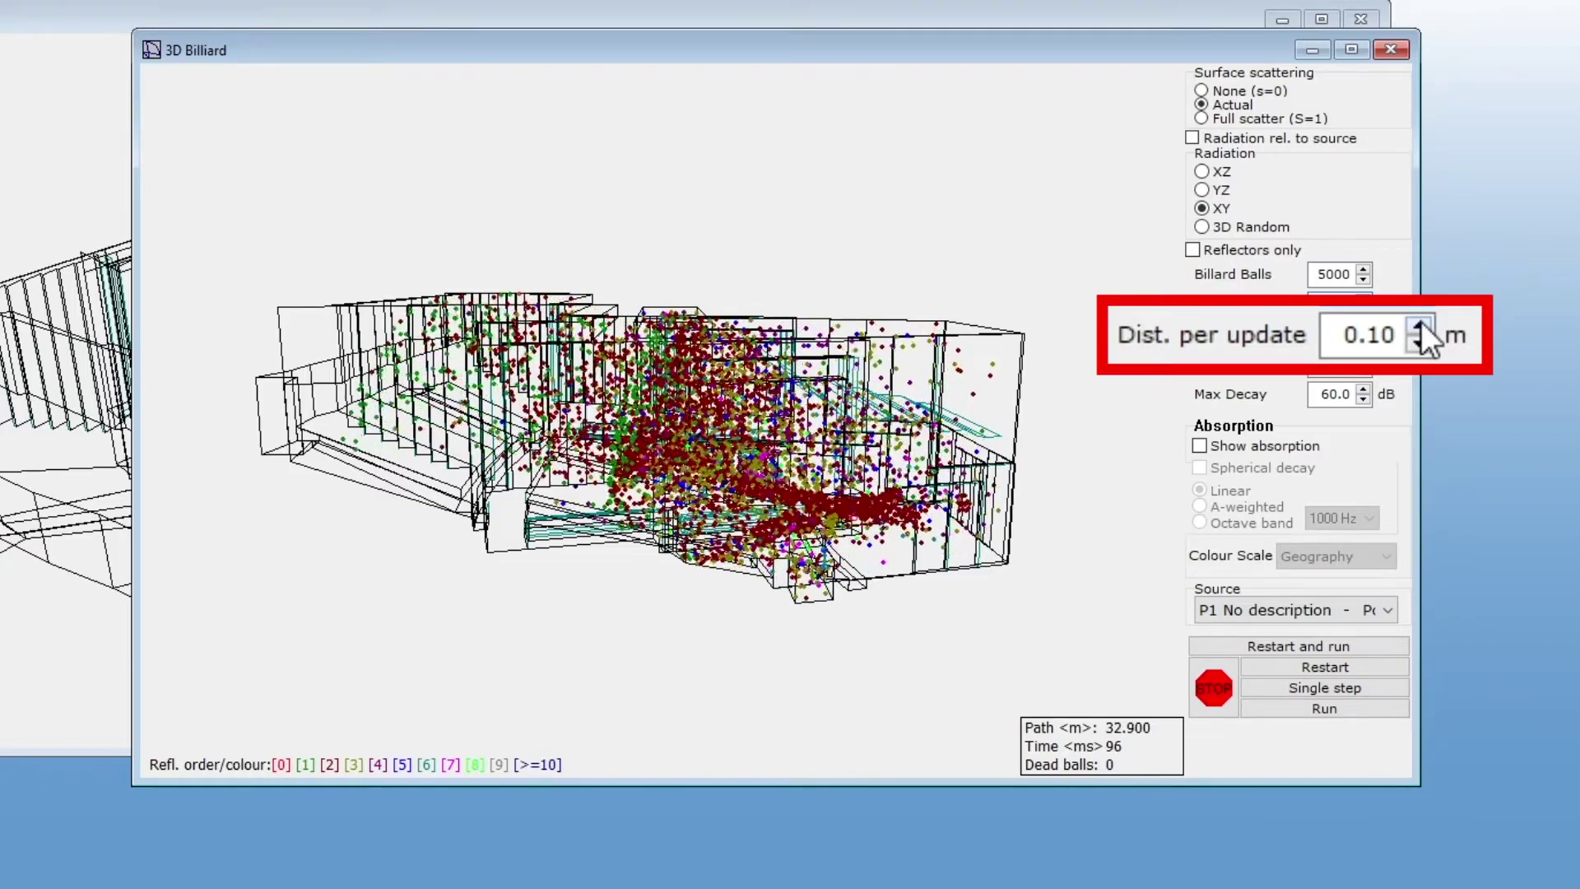
# Step: Adjust Dist. per update through 0.25 and 0.20 m, settling at 0.15 m
pyautogui.click(1420, 322)
pyautogui.click(1420, 322)
pyautogui.click(1421, 323)
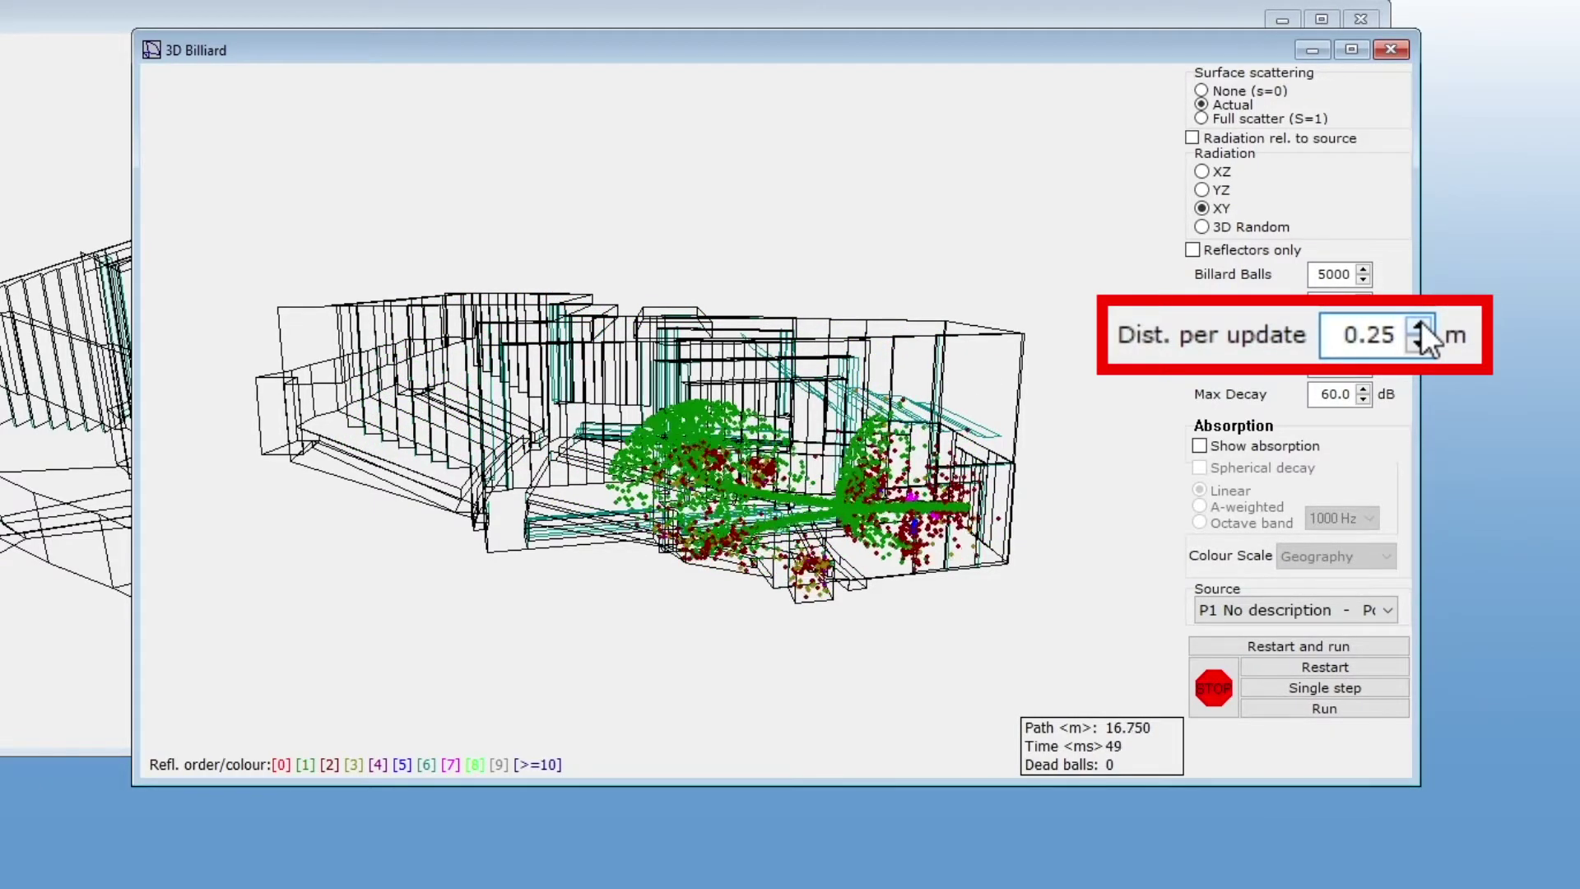
pyautogui.click(1418, 344)
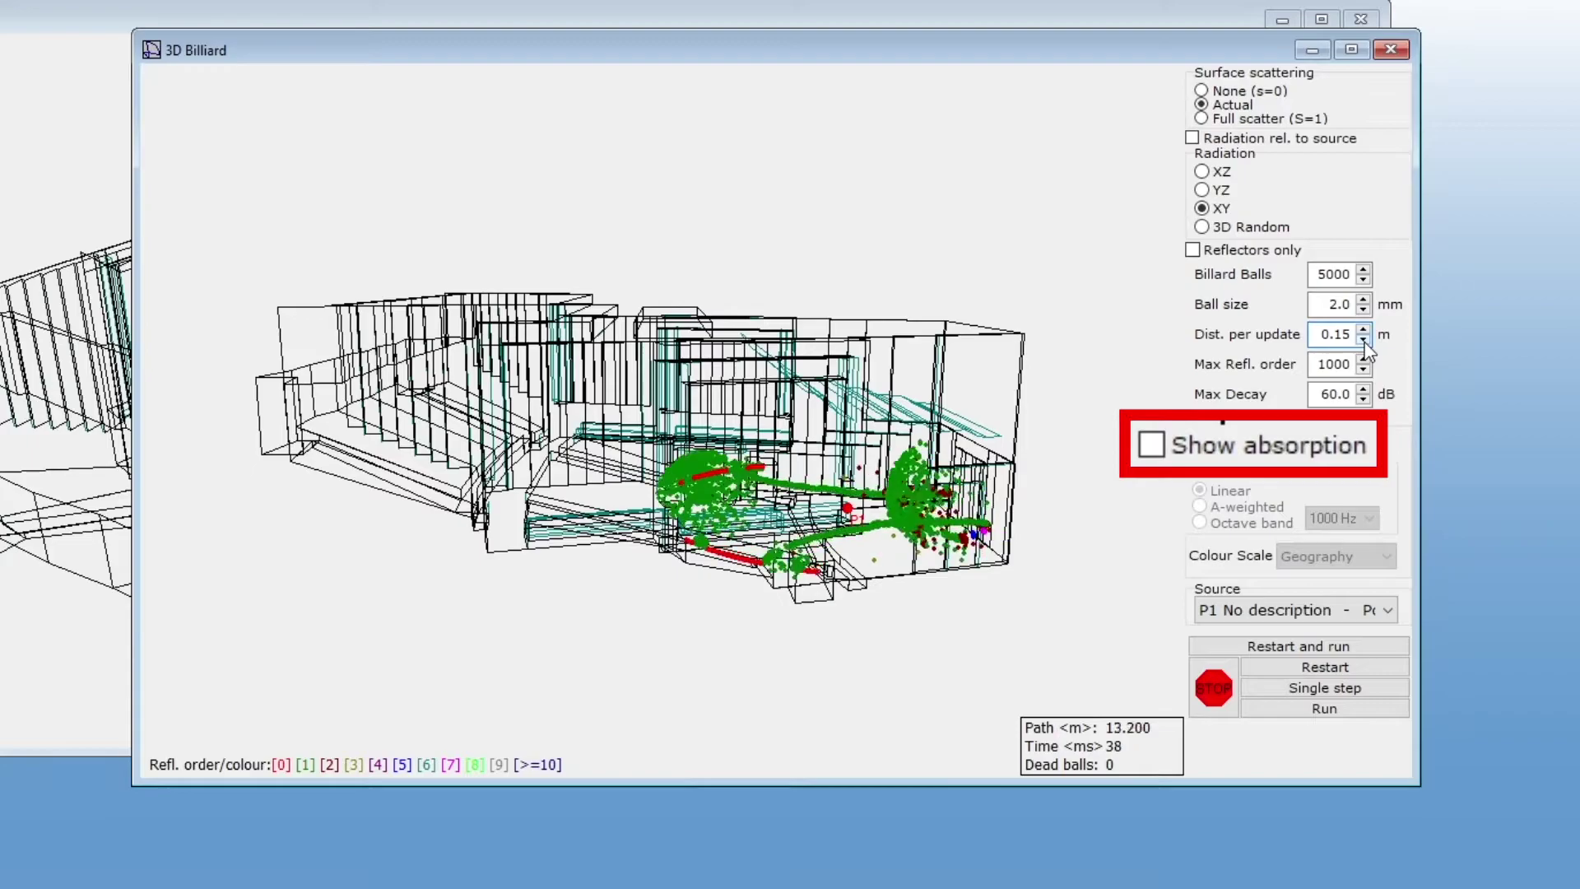
# Step: Enable Show absorption and Spherical decay so balls are coloured by sound level
pyautogui.click(1313, 450)
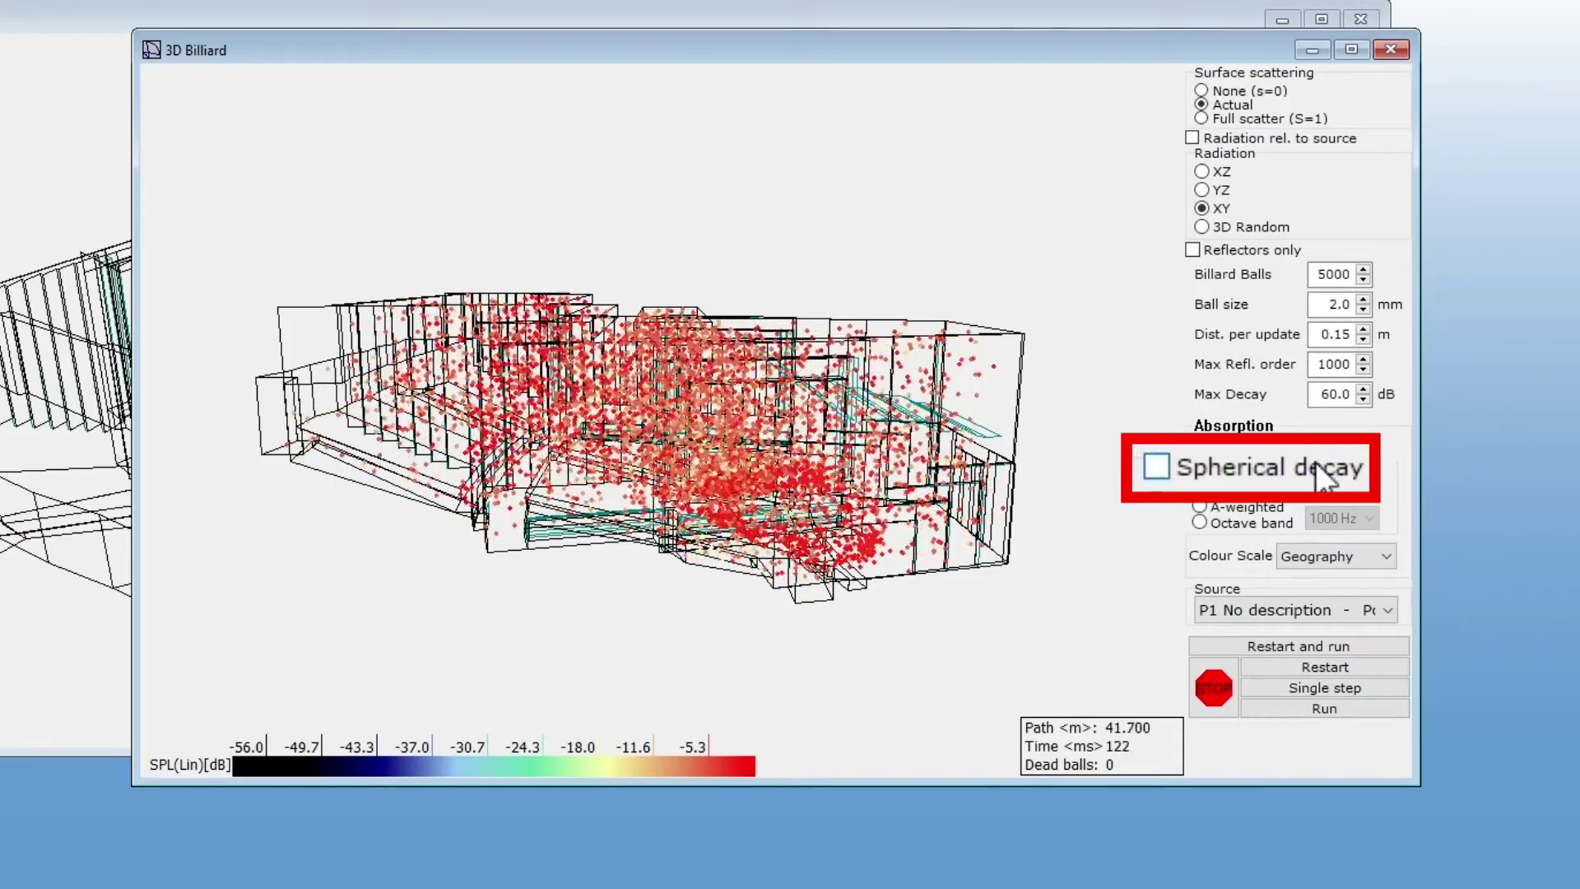
pyautogui.click(1315, 462)
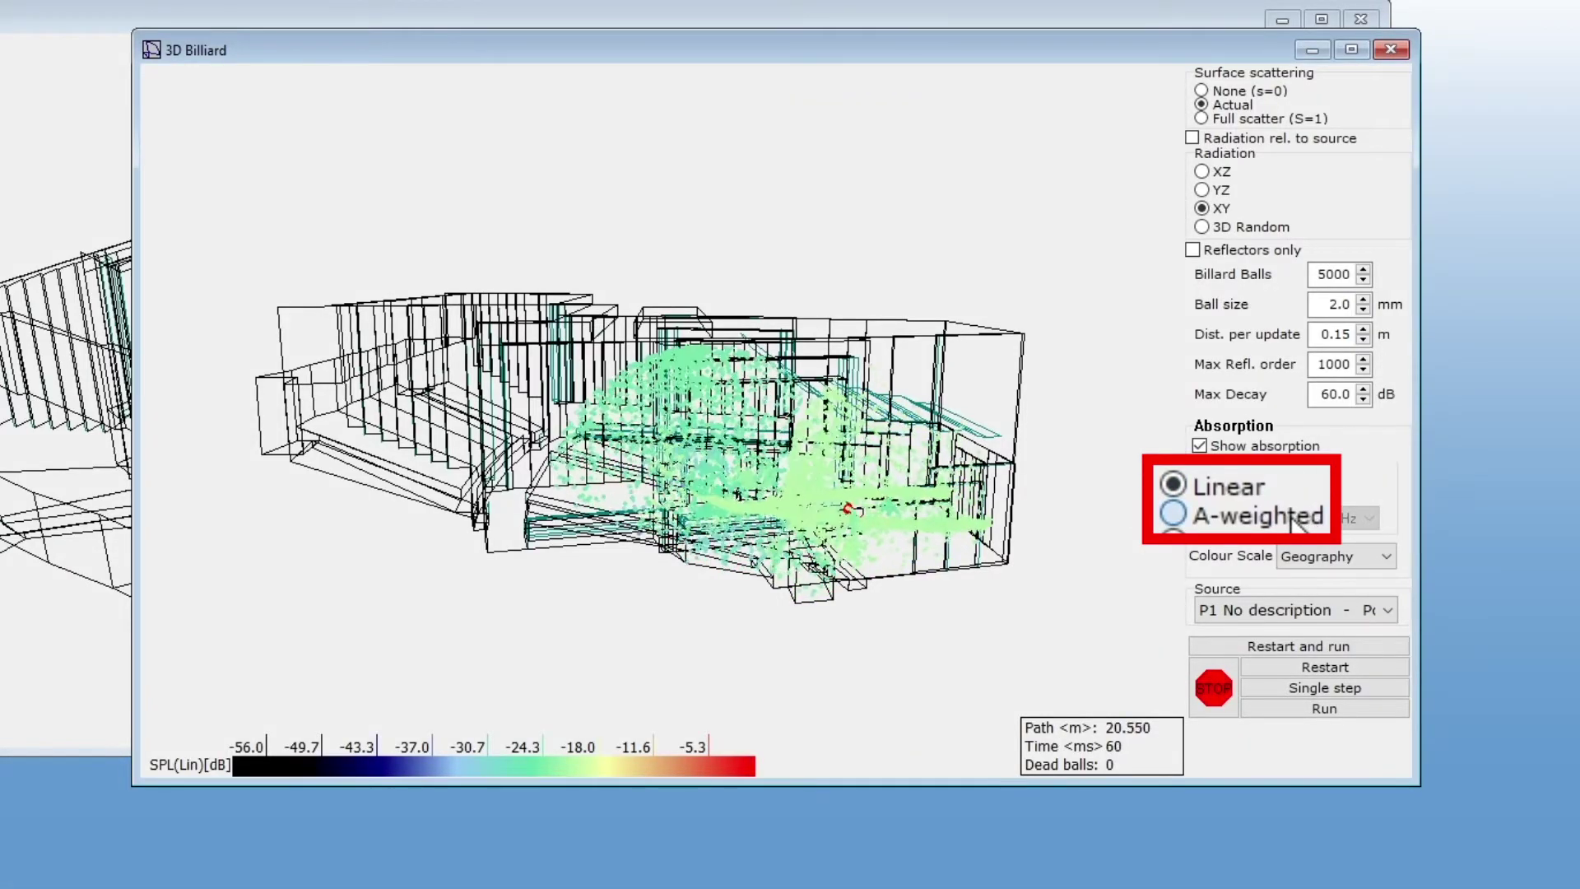
# Step: Switch ball levels from A-weighted to the 8000 Hz octave band and restart the animation
pyautogui.click(1260, 509)
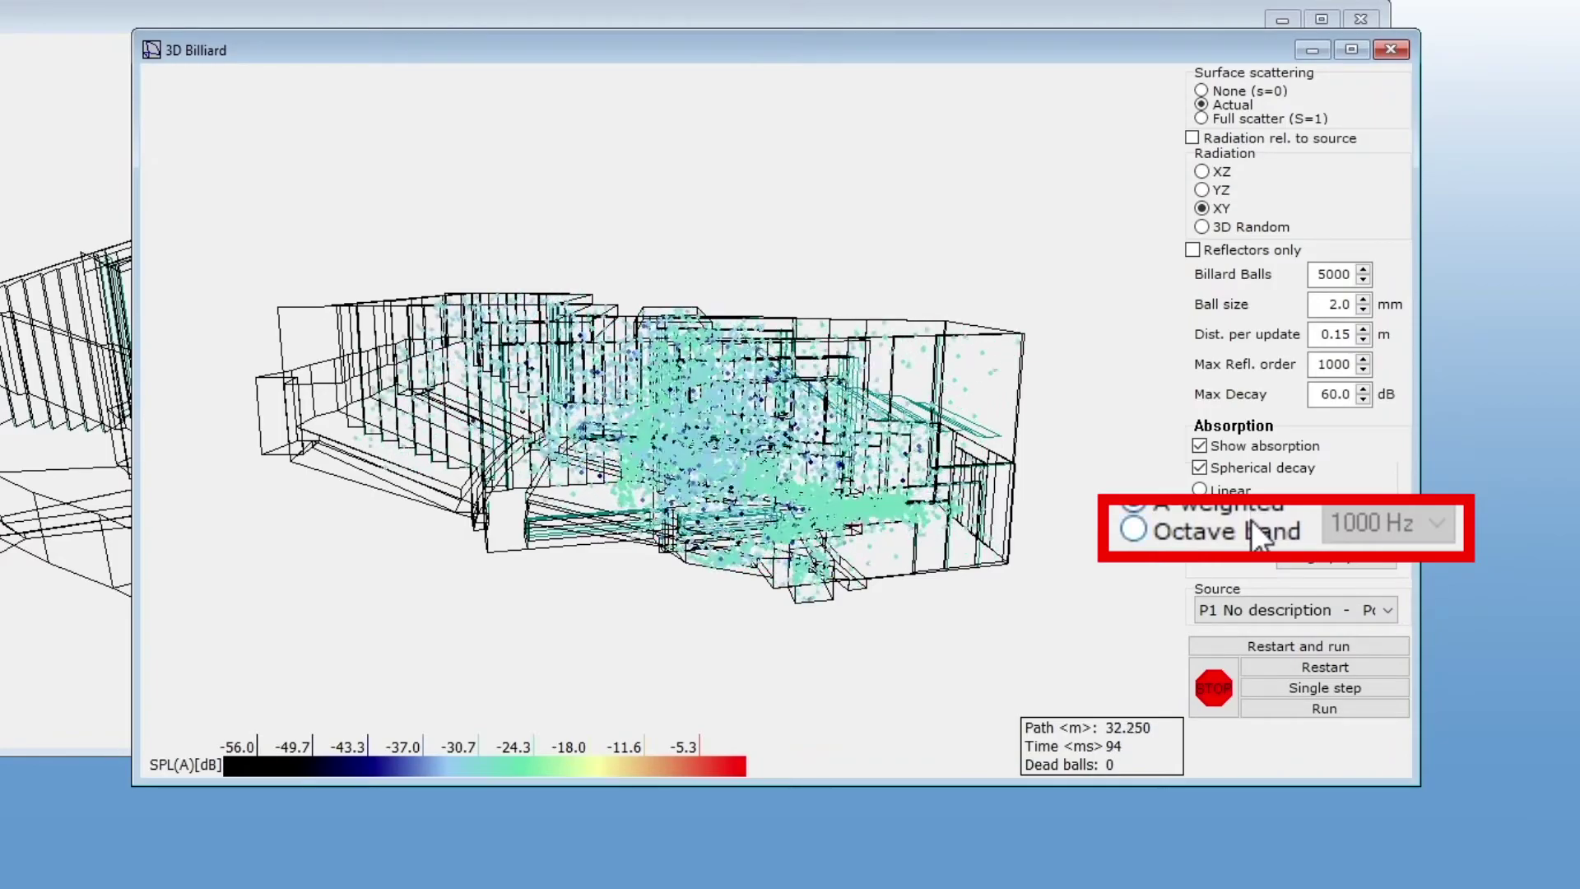
pyautogui.click(1251, 520)
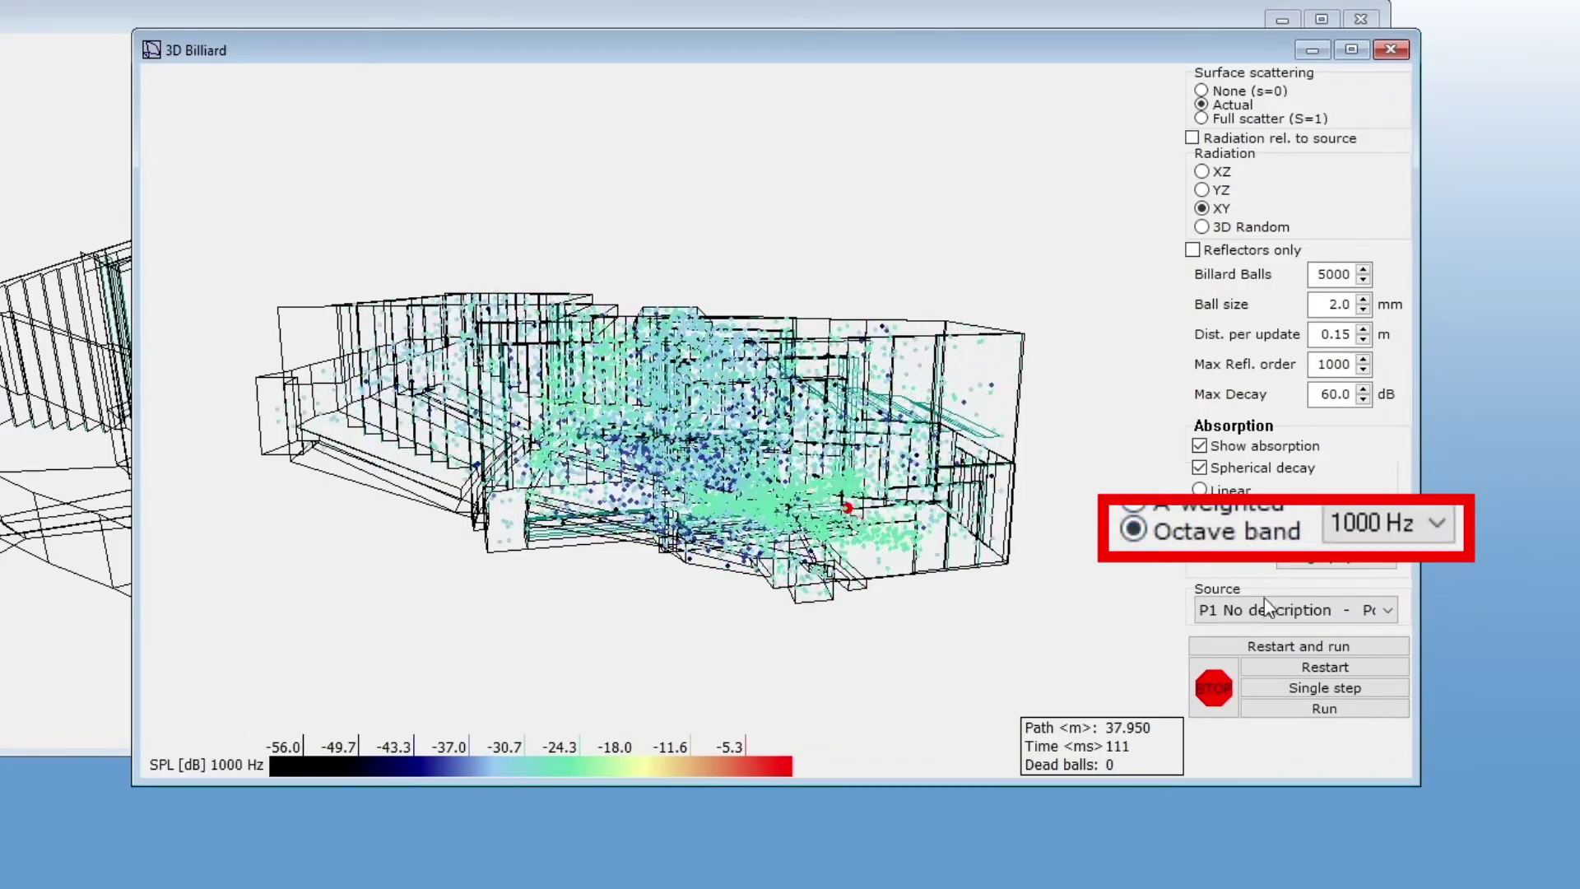
pyautogui.click(1267, 647)
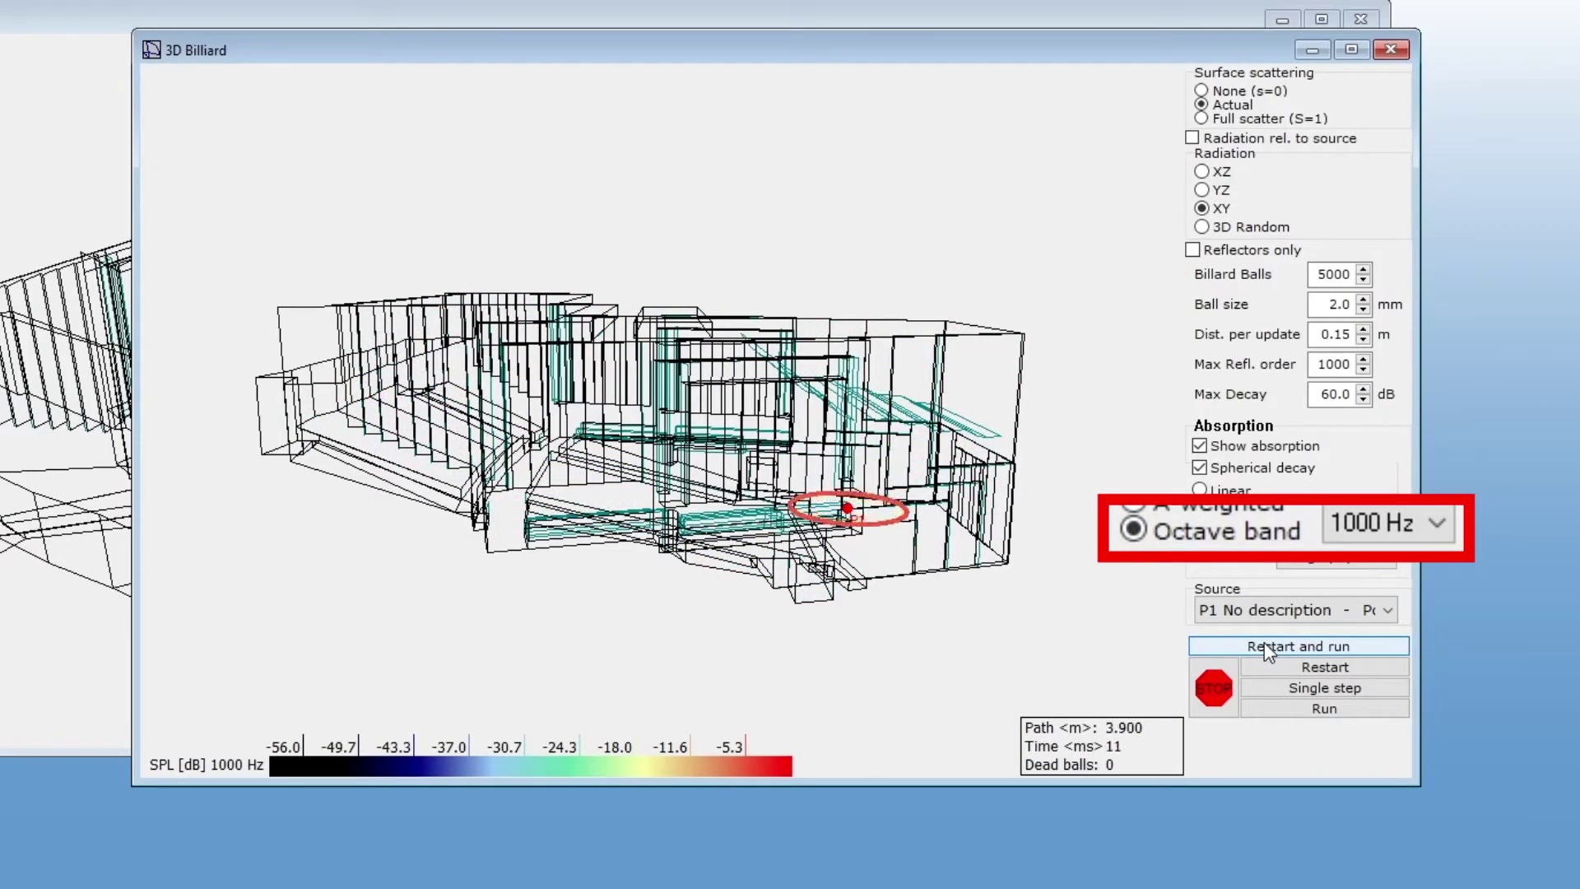
pyautogui.click(1386, 525)
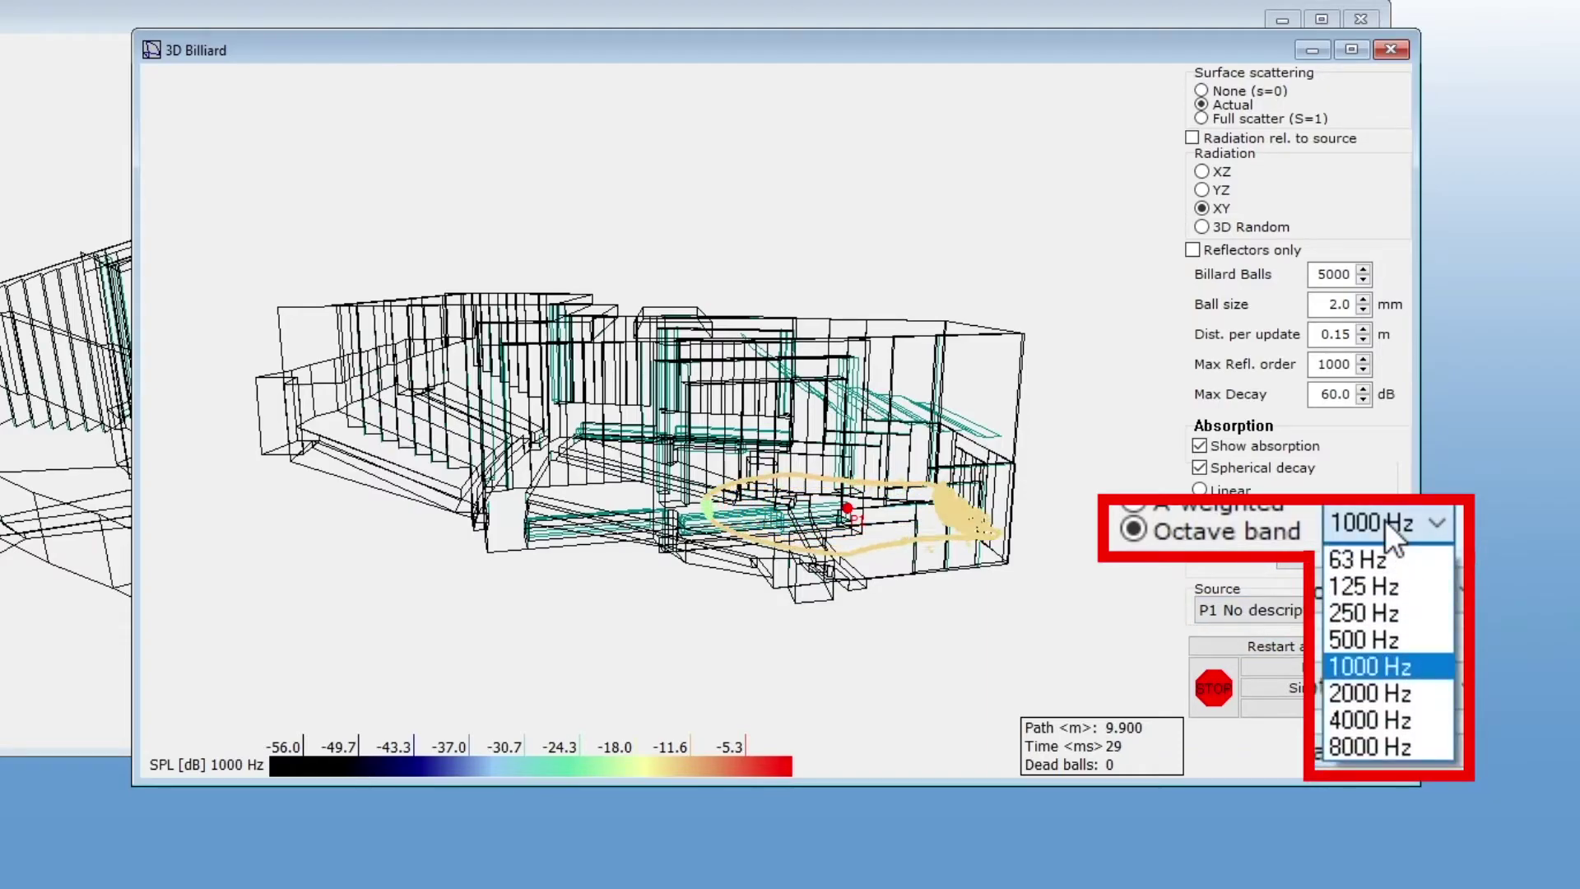
pyautogui.click(1369, 745)
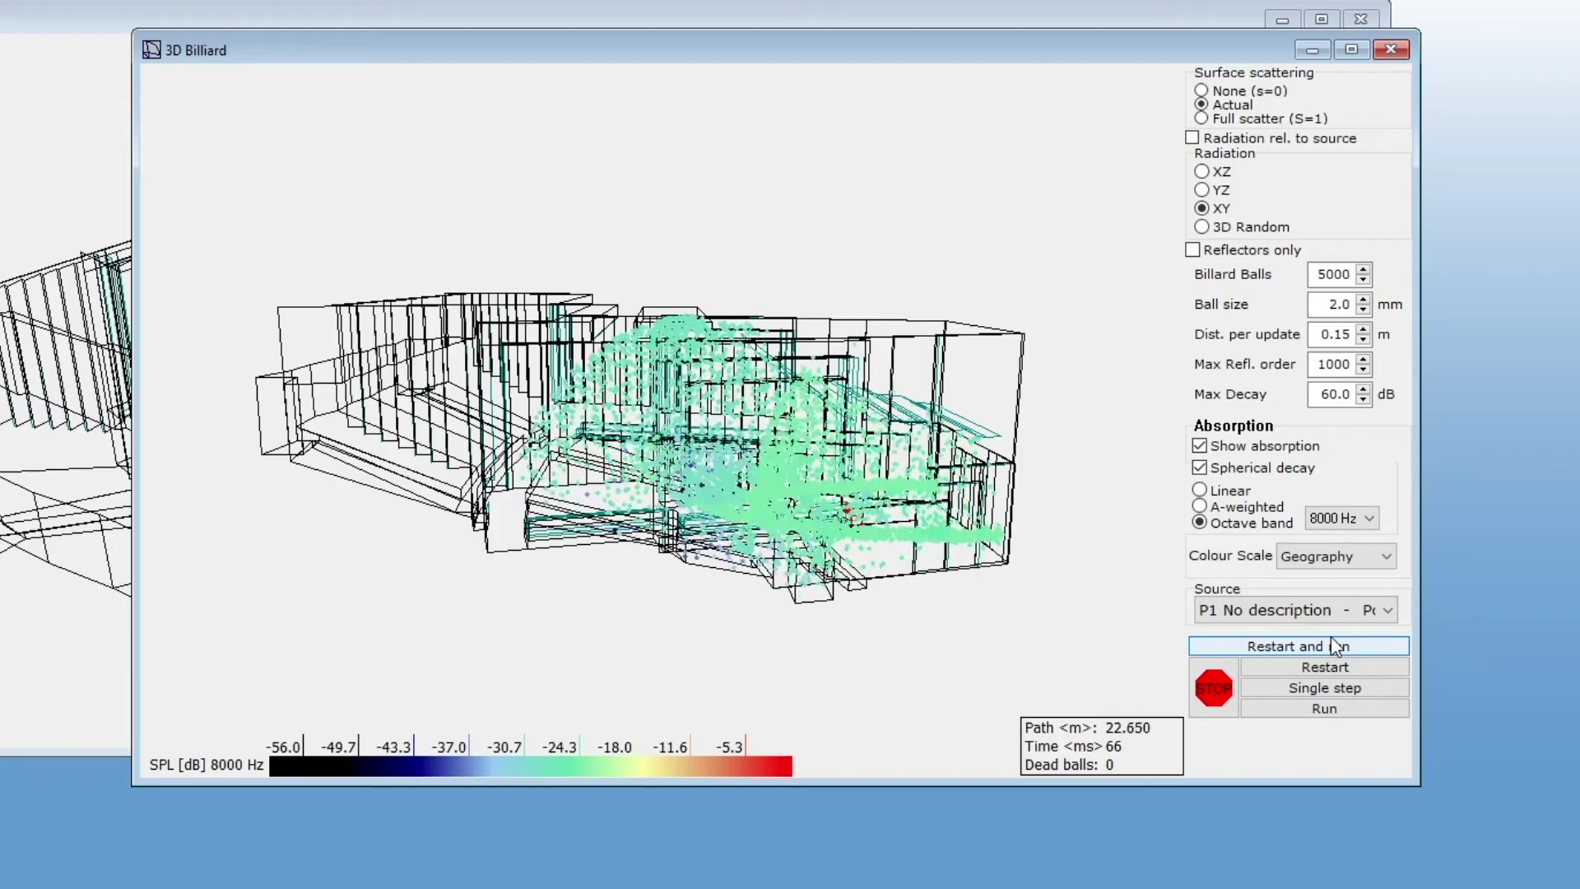
pyautogui.click(1331, 641)
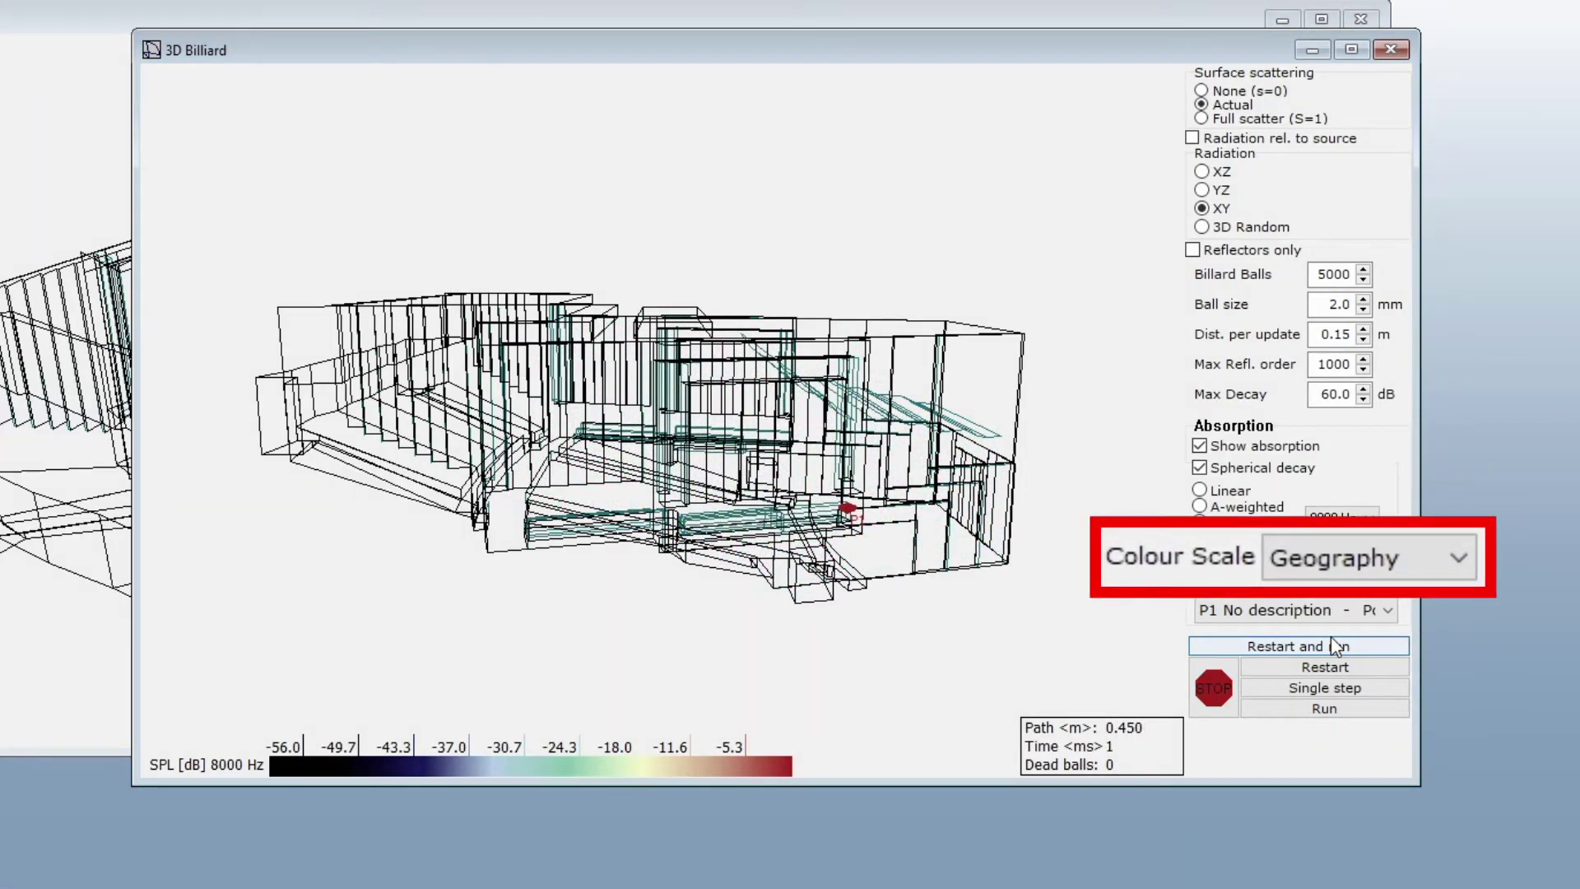
# Step: Choose COOL from the Colour Scale list for the 8000 Hz billiard levels
pyautogui.click(1379, 564)
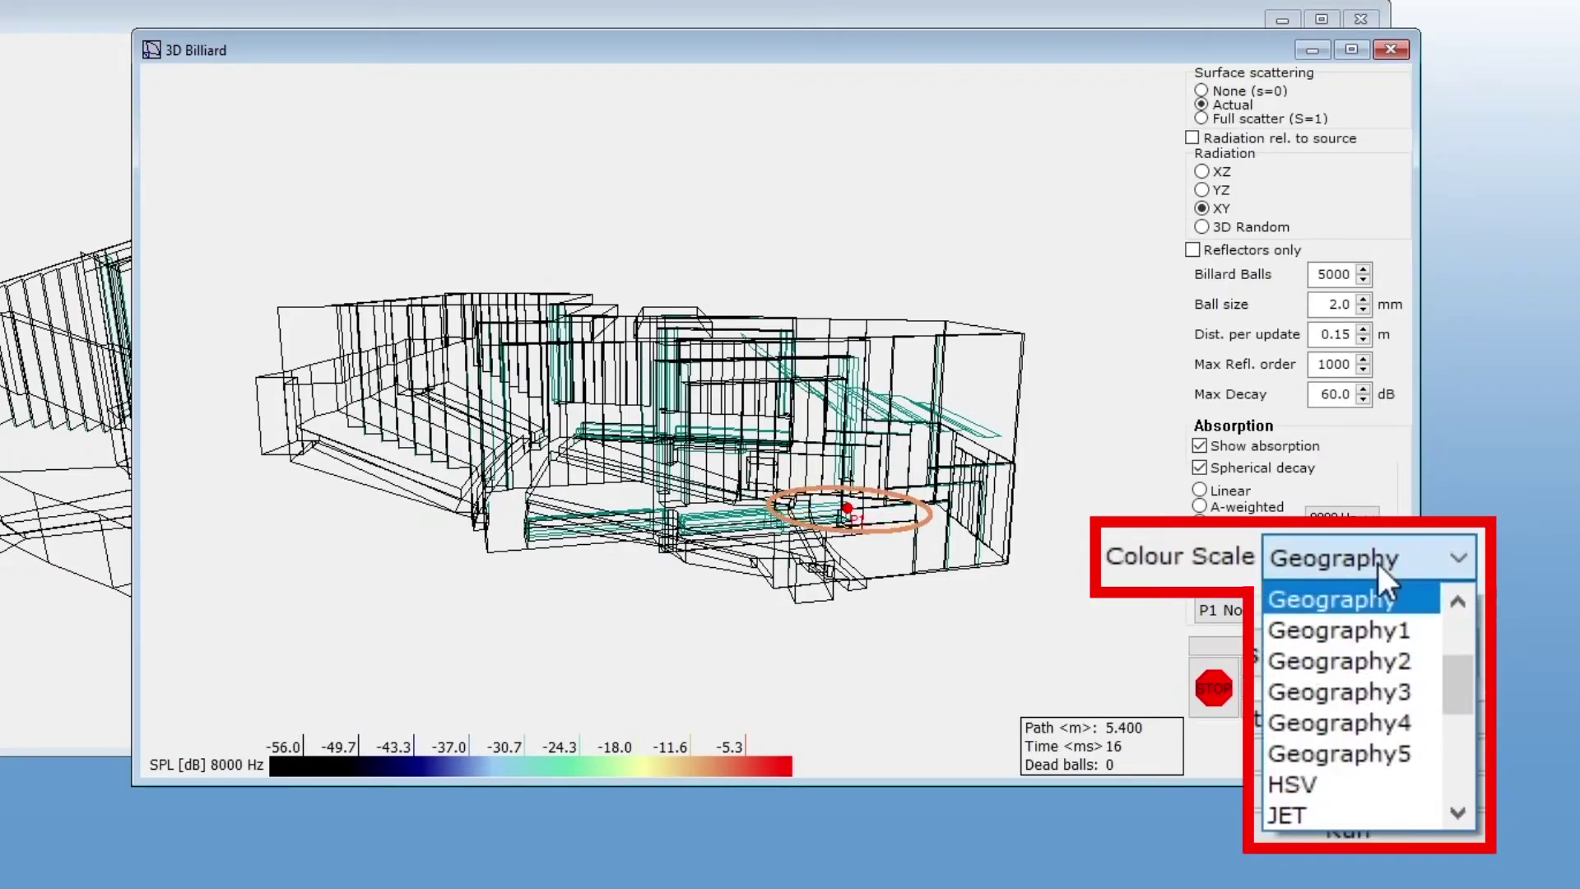
pyautogui.scroll(2, 1355, 630)
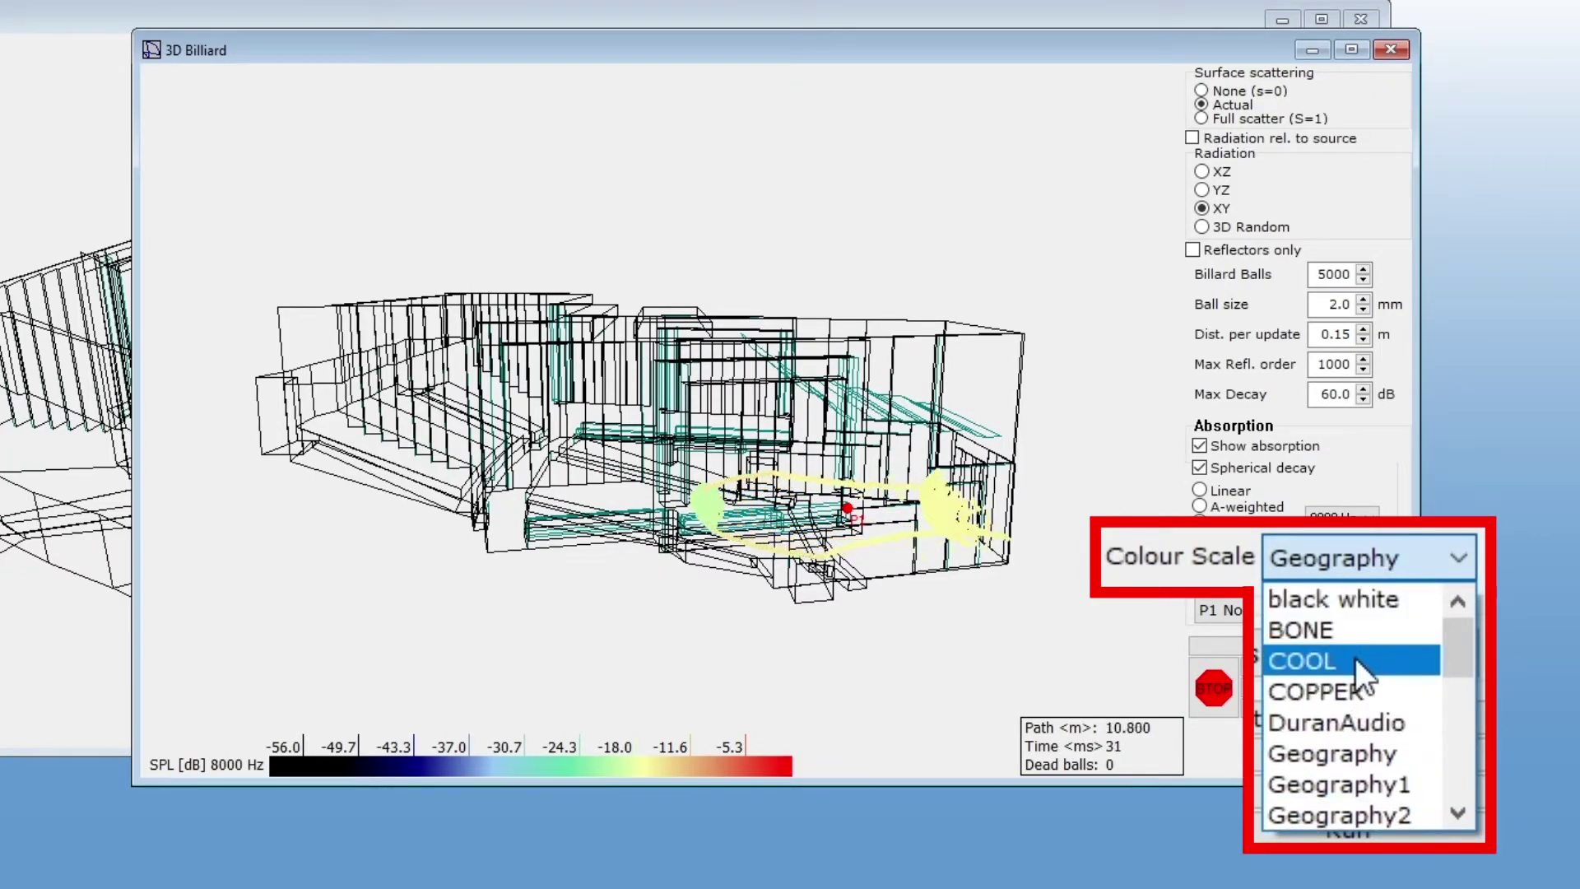
pyautogui.click(1355, 659)
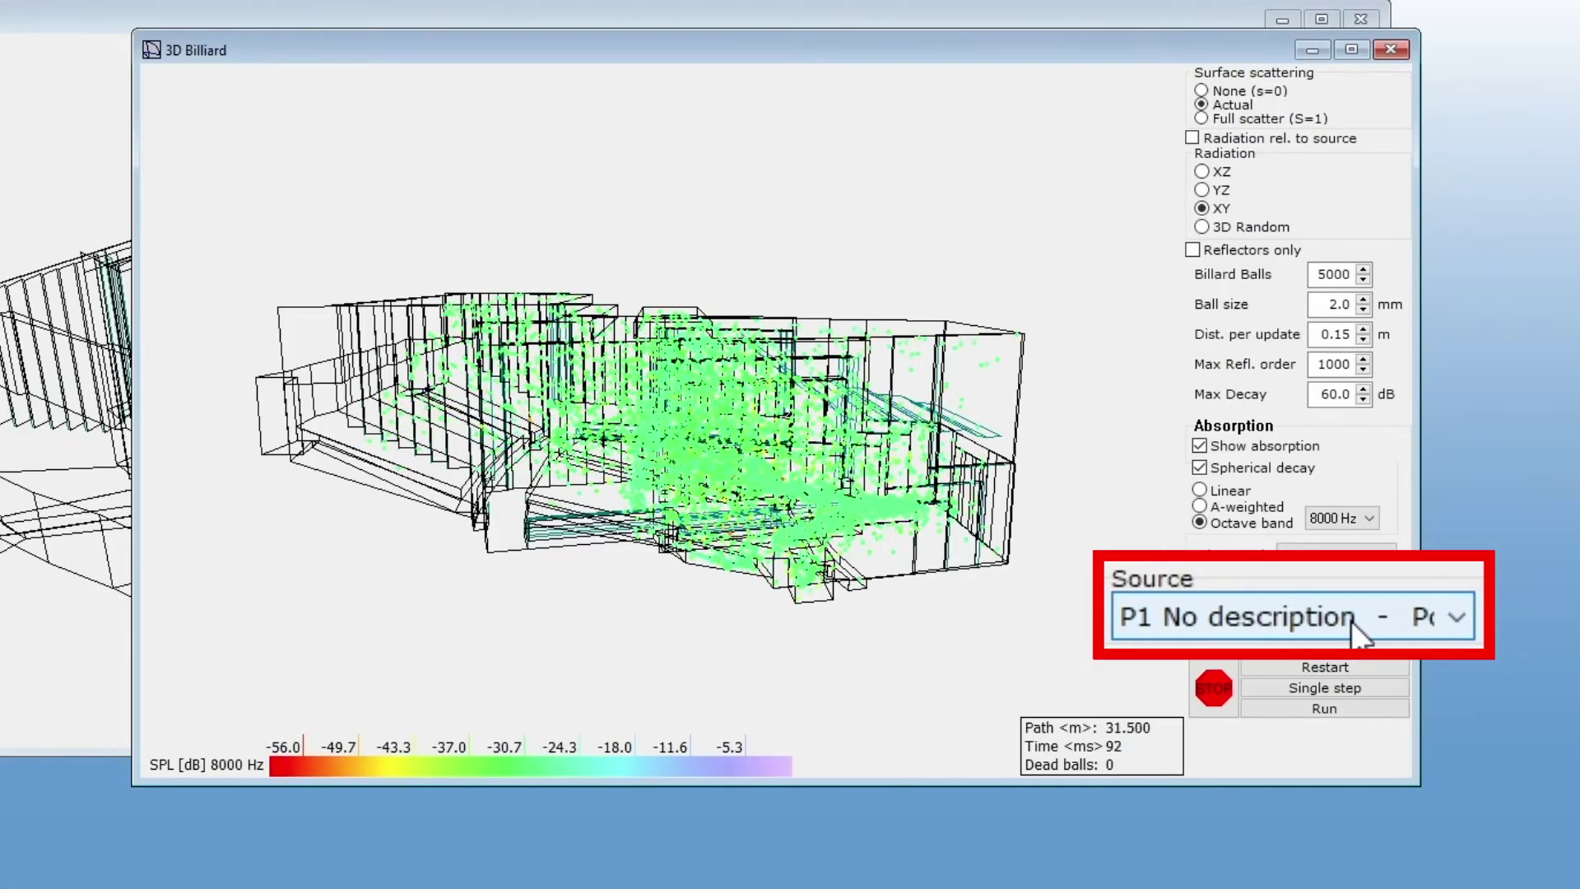
pyautogui.click(1356, 634)
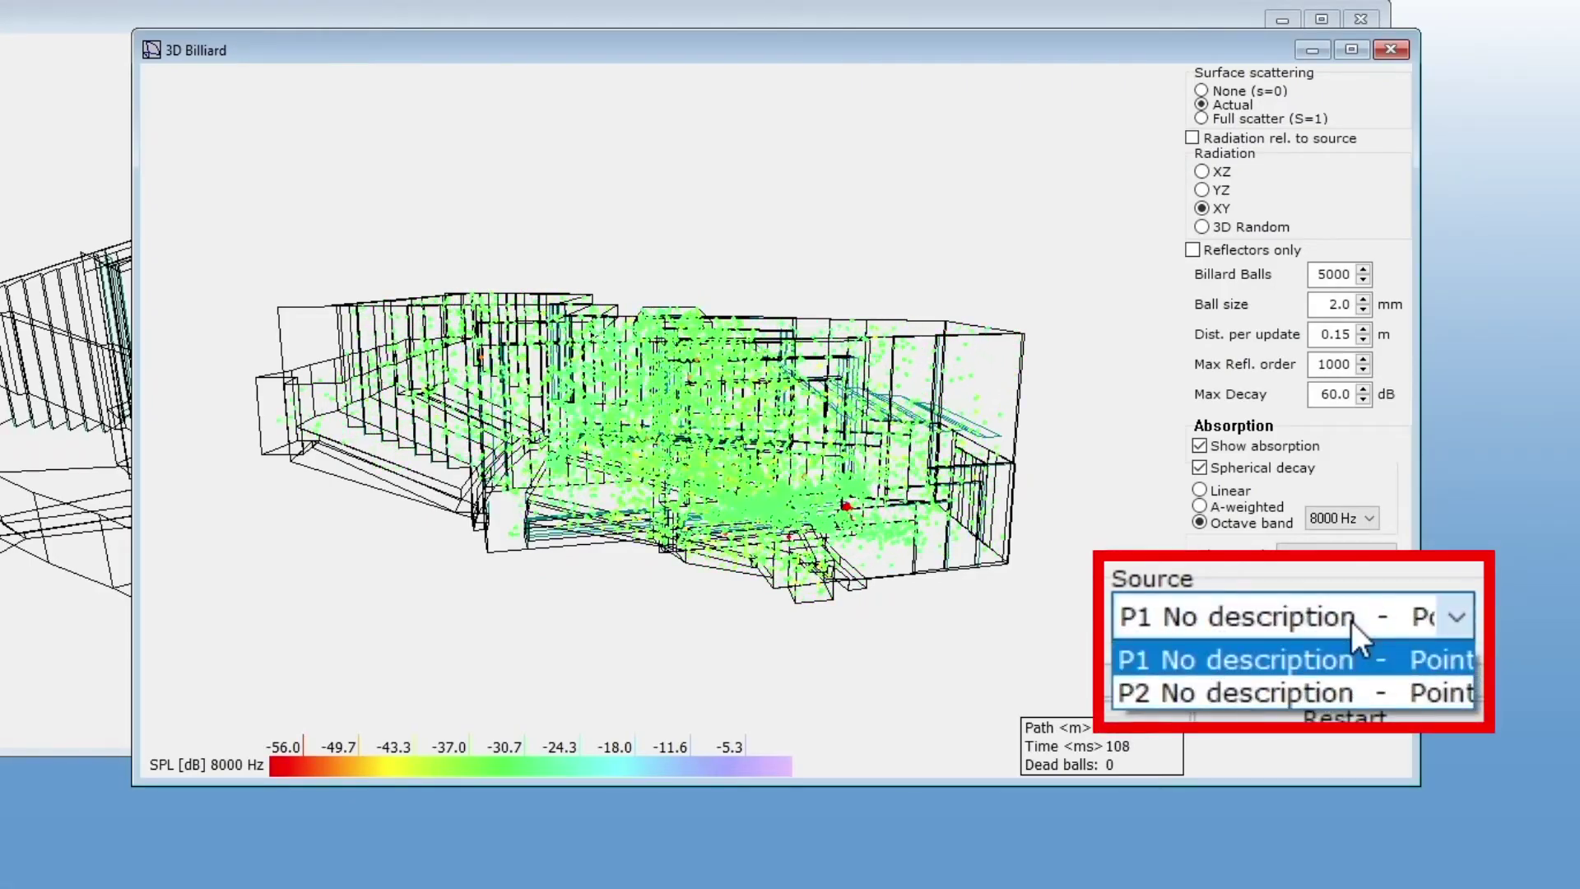